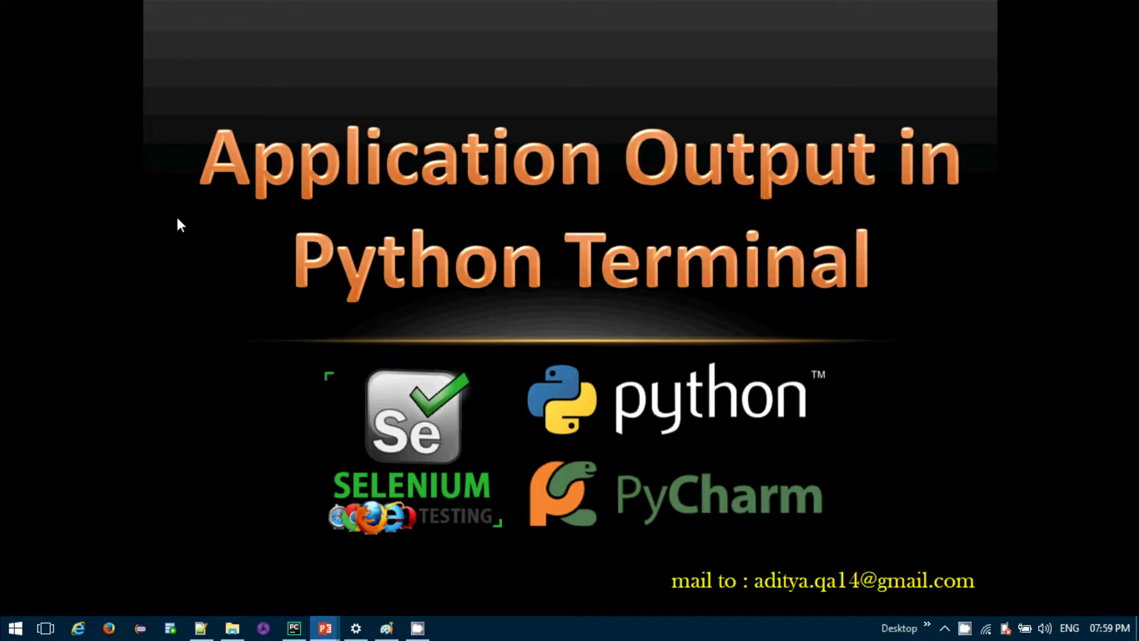
Leave the PowerPoint slideshow and switch to the PyCharm project
click(294, 628)
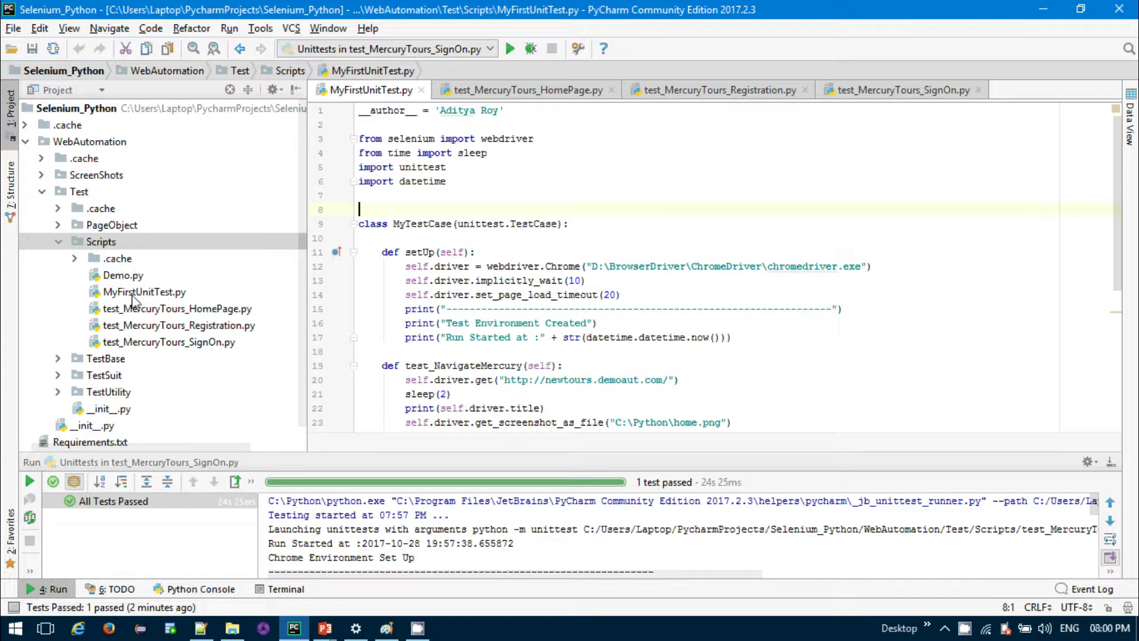
Browse the Scripts folder's test files and open test_MercuryTours_HomePage.py in the editor
click(134, 294)
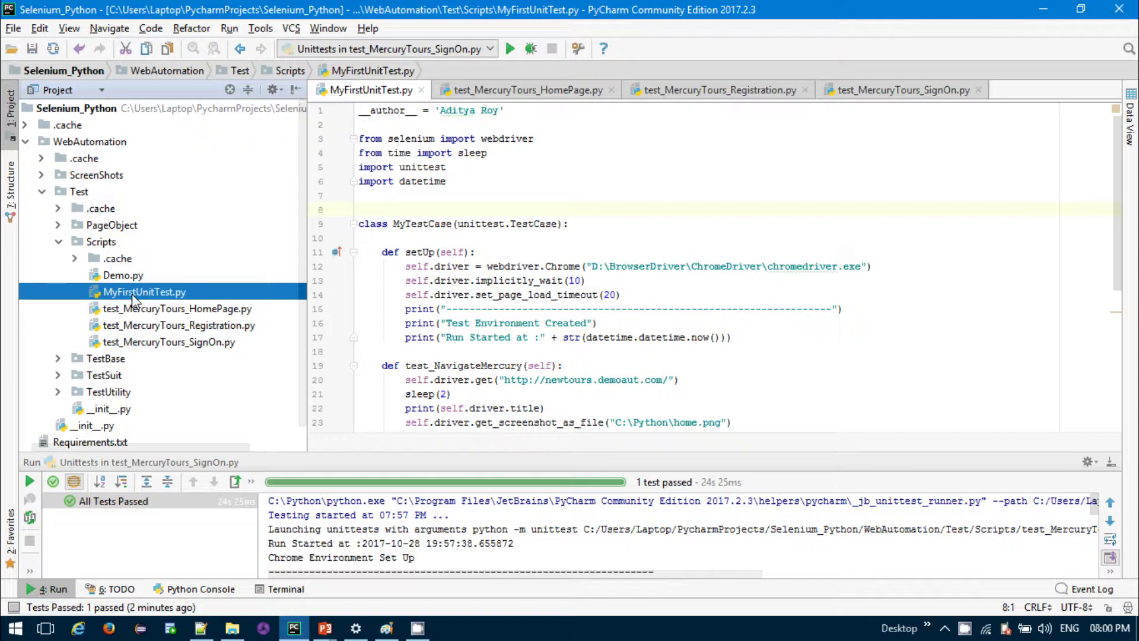
click(138, 309)
click(145, 326)
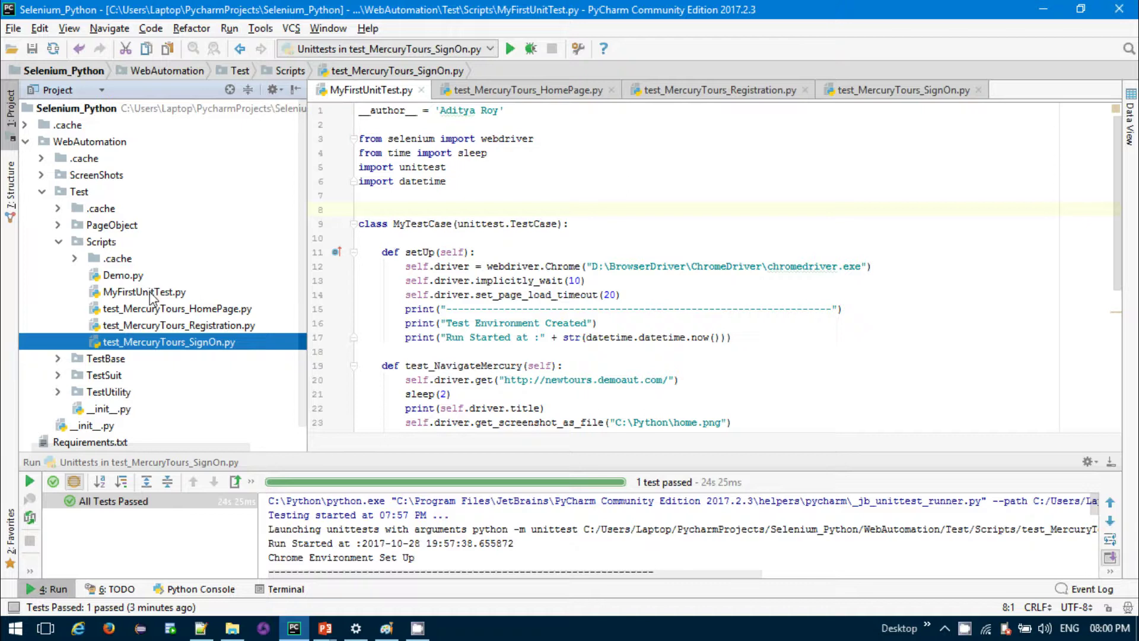
click(165, 308)
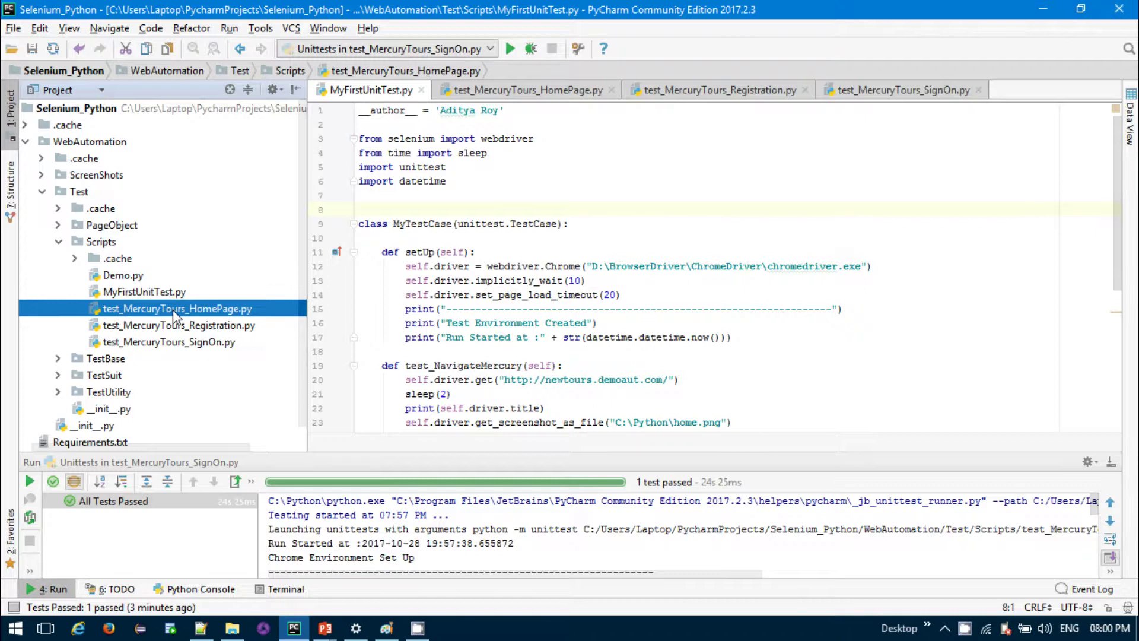
double_click(178, 310)
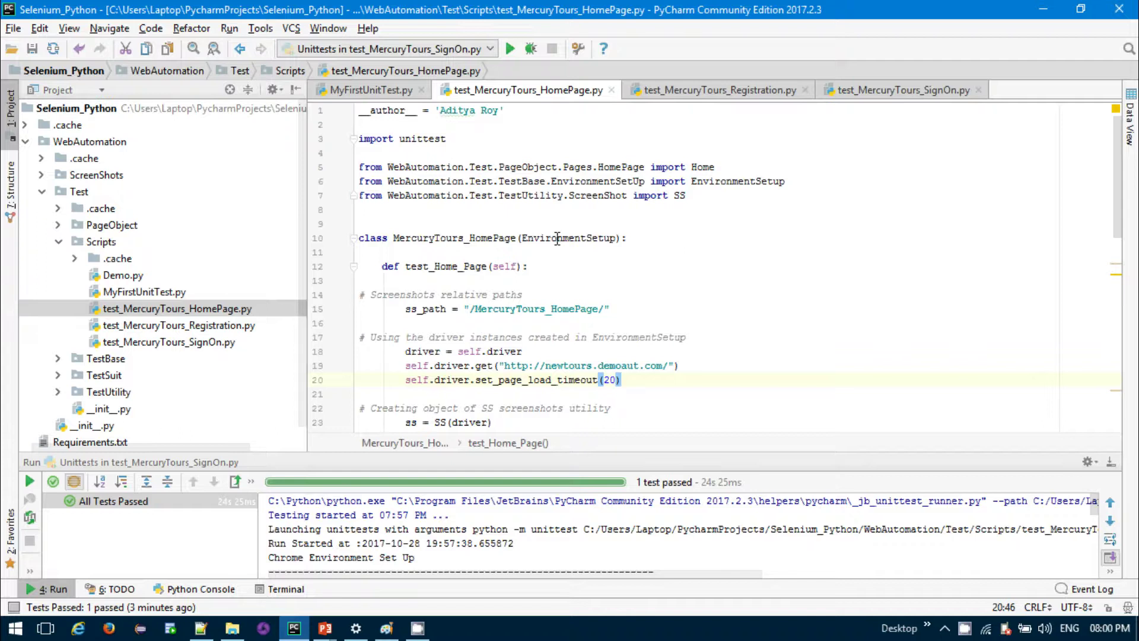
scroll(557, 238, down, 2)
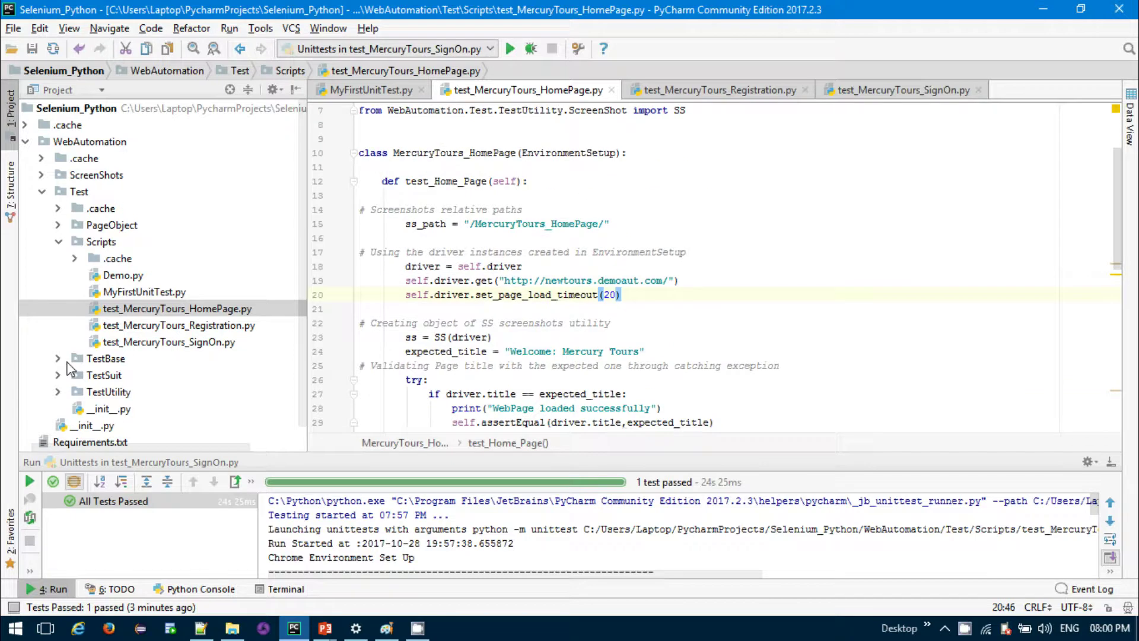
Open TestBase/EnvironmentSetUp.py, then read through the HomePage test script again
click(67, 359)
click(59, 359)
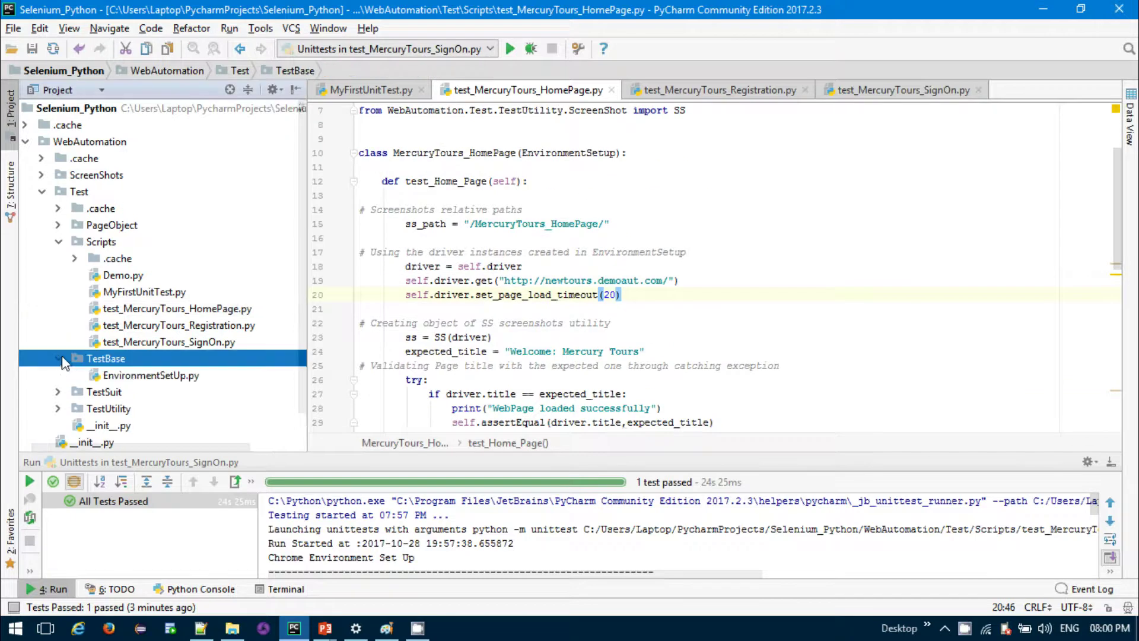
click(134, 377)
double_click(134, 376)
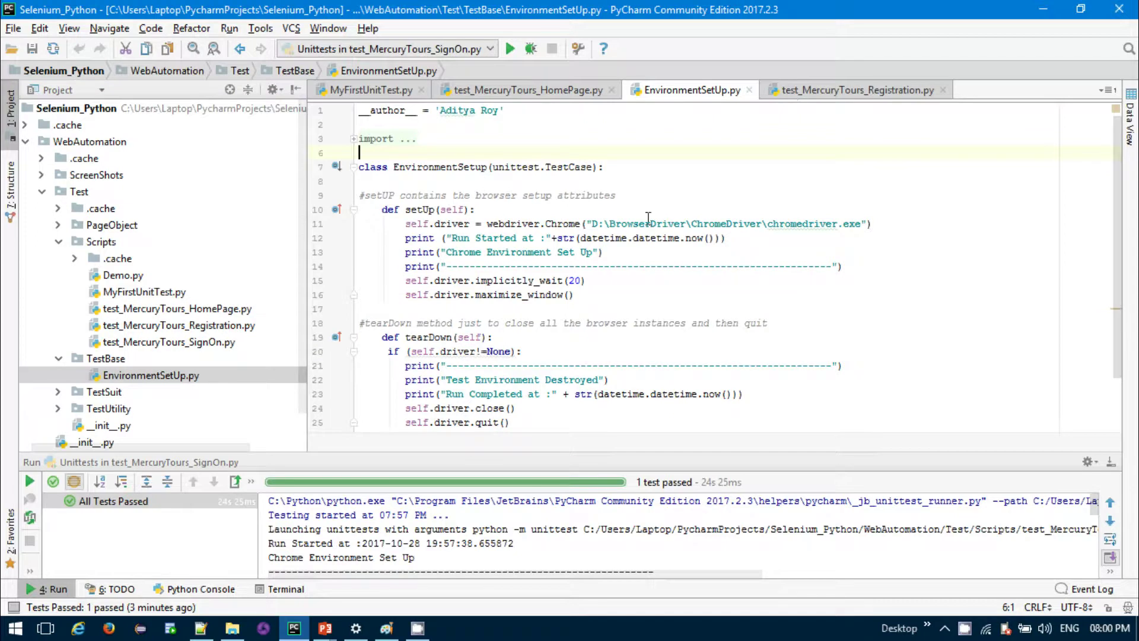
click(525, 90)
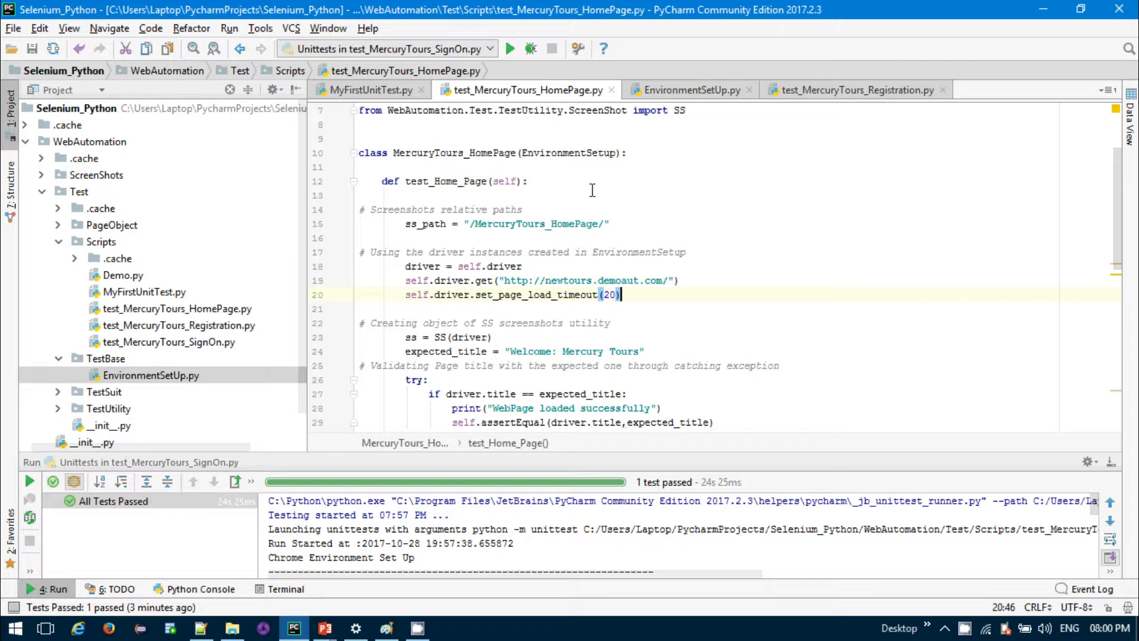
scroll(602, 180, down, 1)
scroll(588, 267, down, 1)
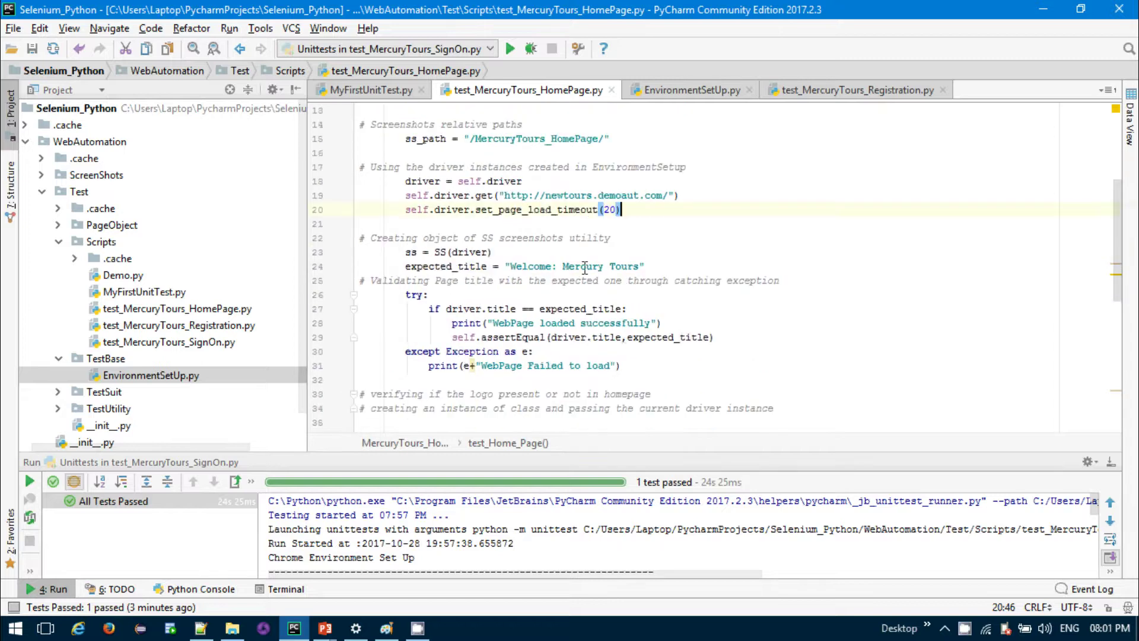
scroll(587, 267, down, 1)
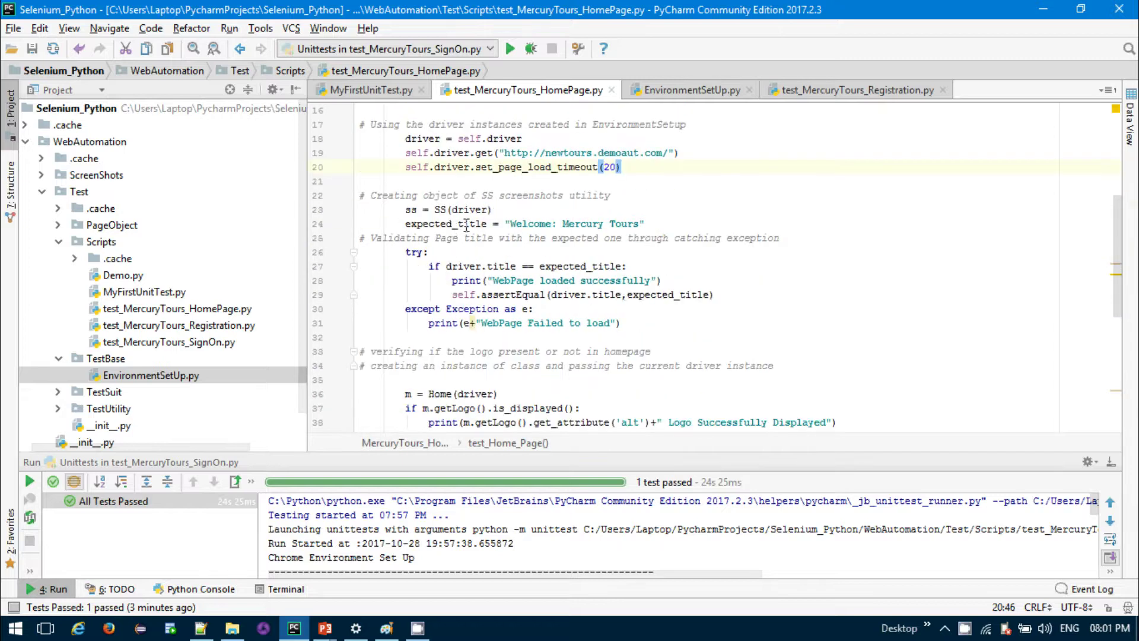
scroll(562, 242, down, 2)
scroll(561, 242, down, 2)
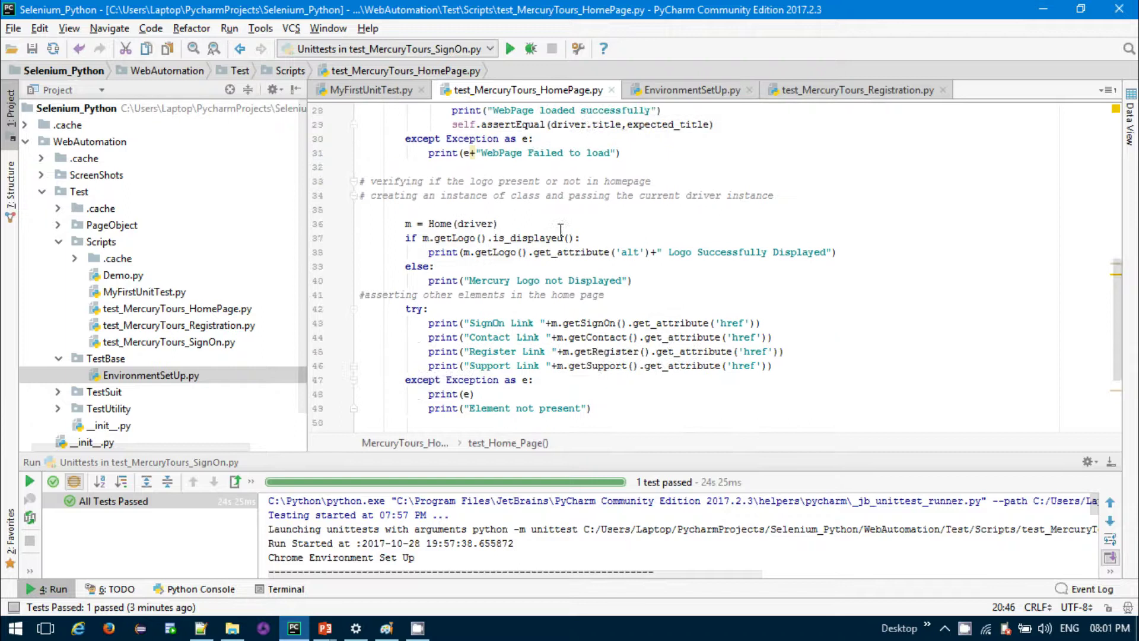
scroll(561, 242, down, 1)
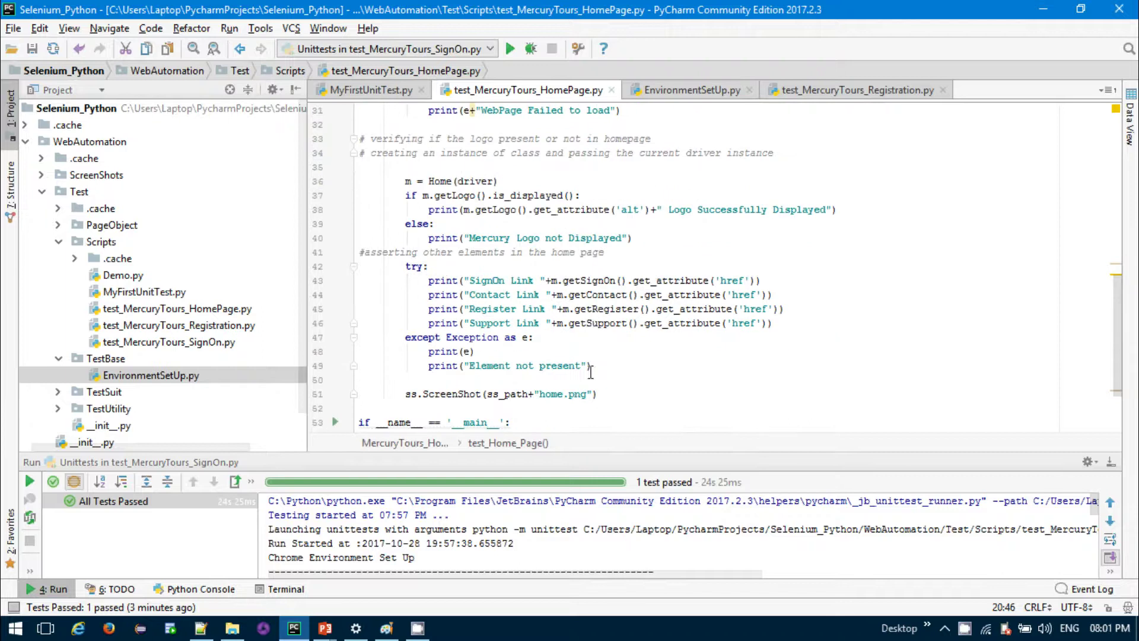
scroll(592, 365, down, 2)
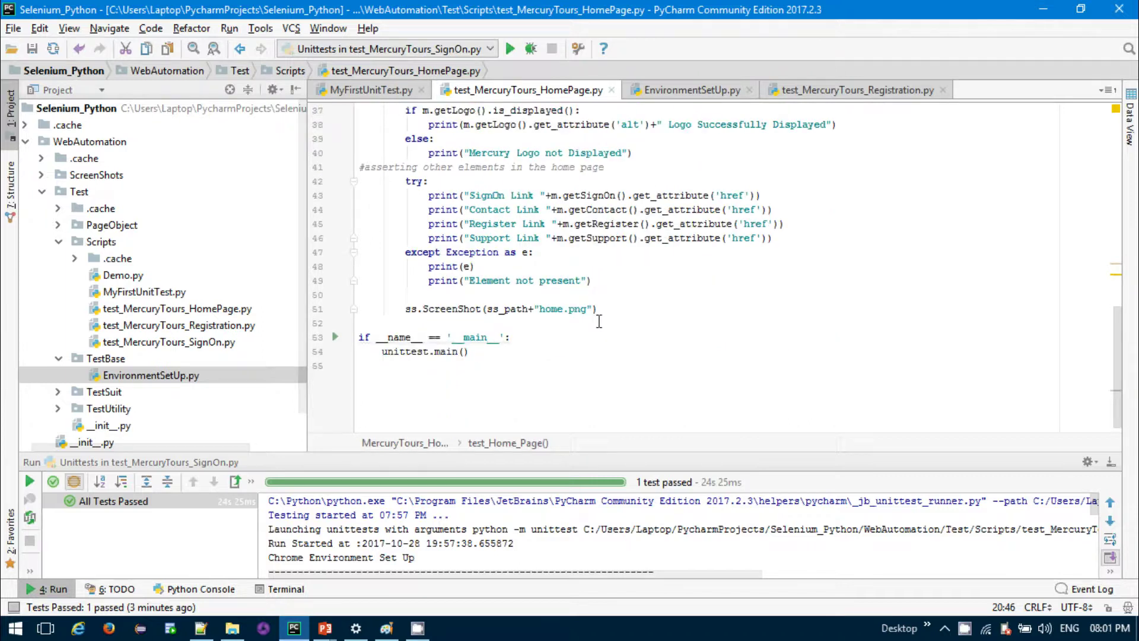
scroll(600, 319, up, 3)
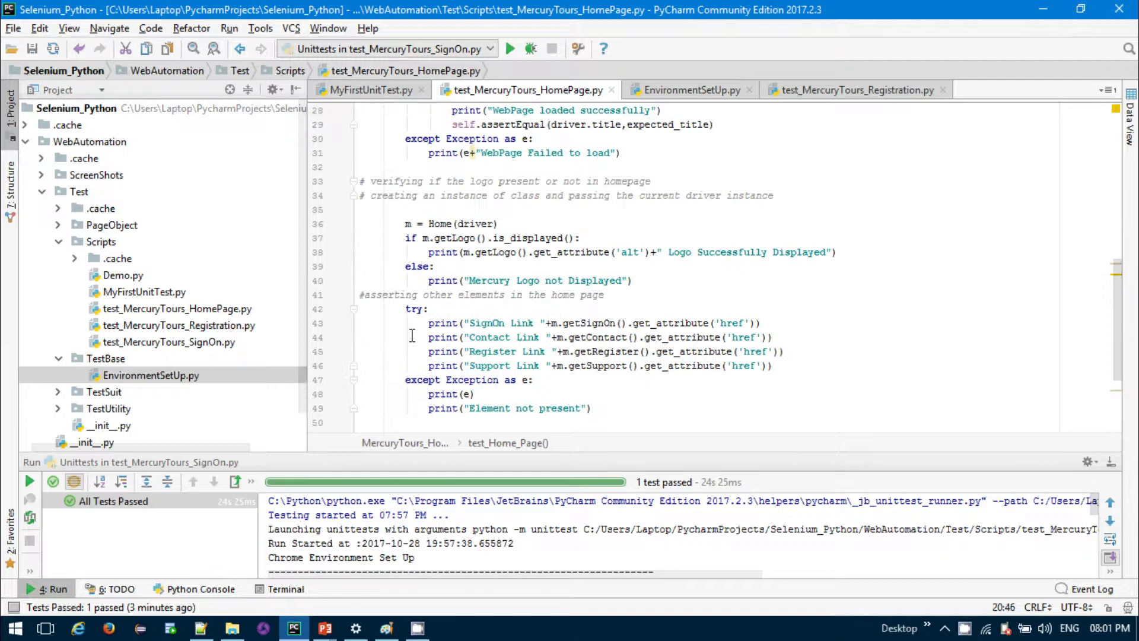
click(201, 309)
Run 'Unittests in test_Me...' on the HomePage script and enlarge the Run output panel
right_click(200, 308)
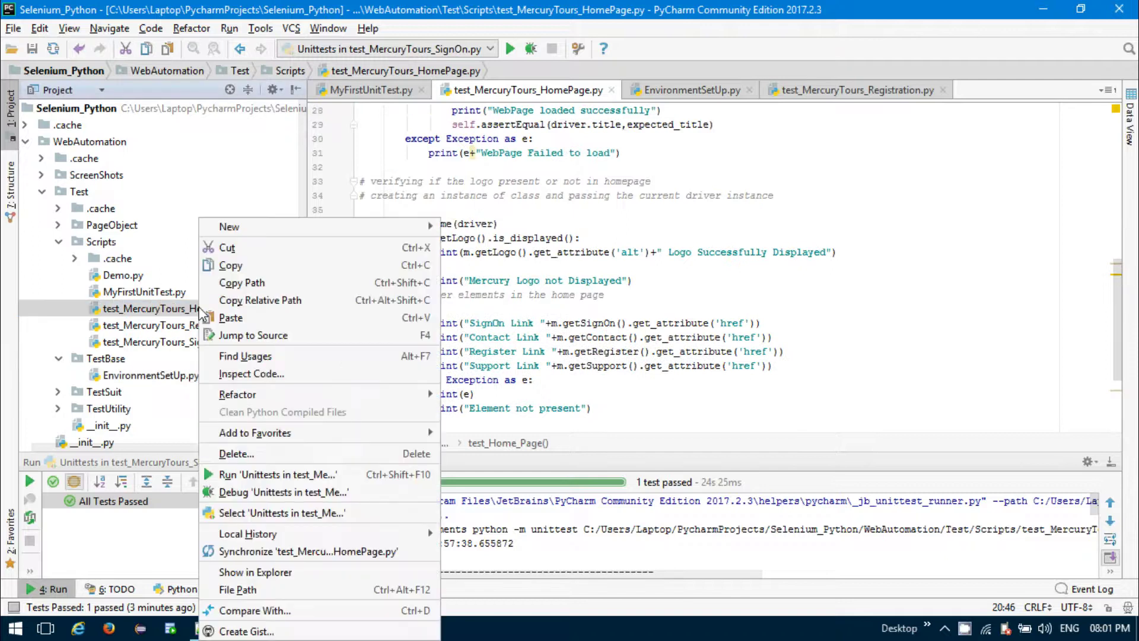
click(280, 475)
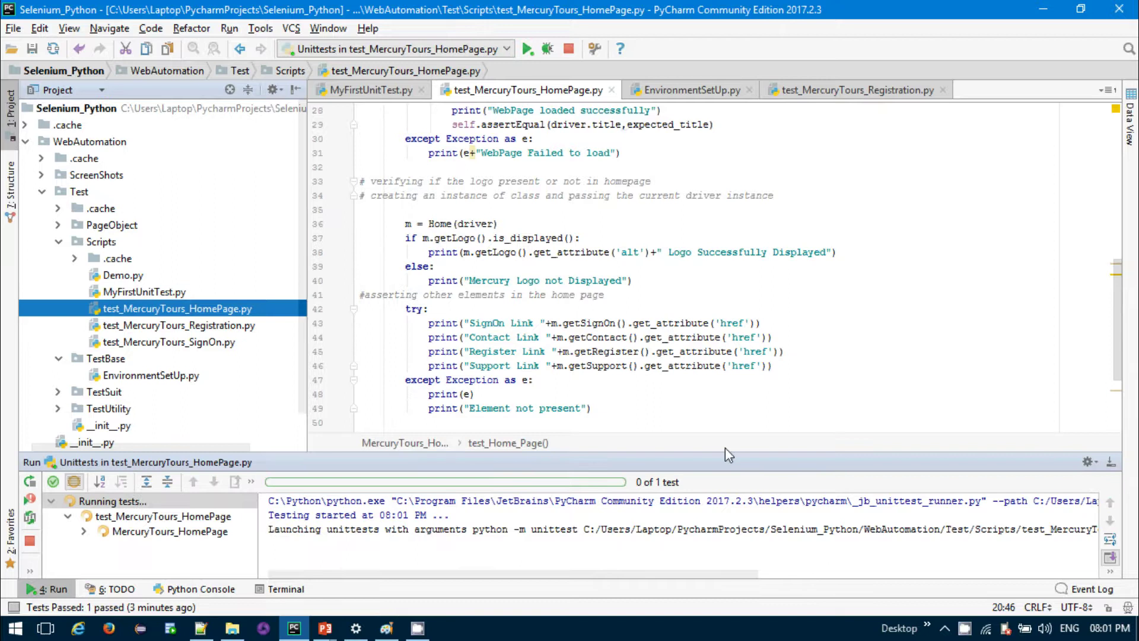
drag(725, 454, 725, 373)
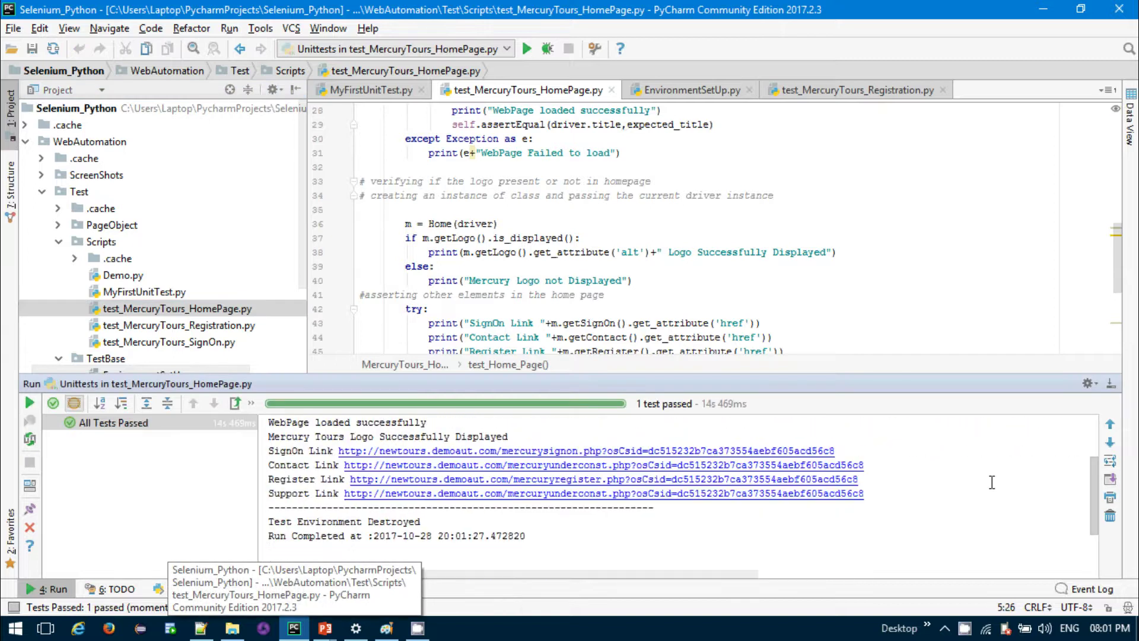
scroll(992, 482, up, 3)
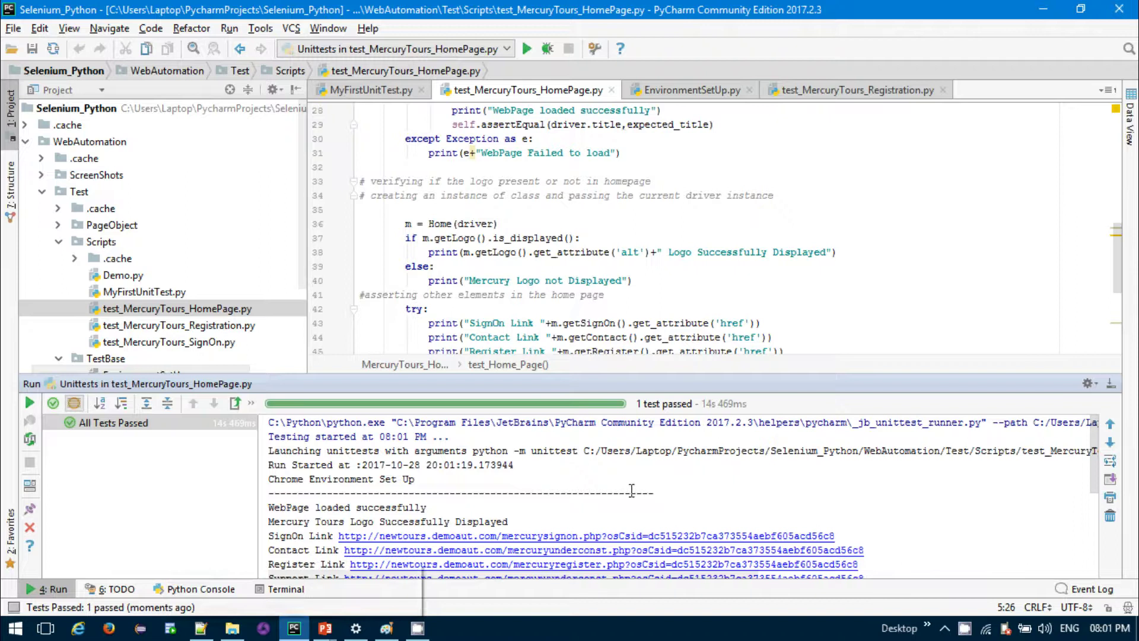
scroll(856, 467, down, 3)
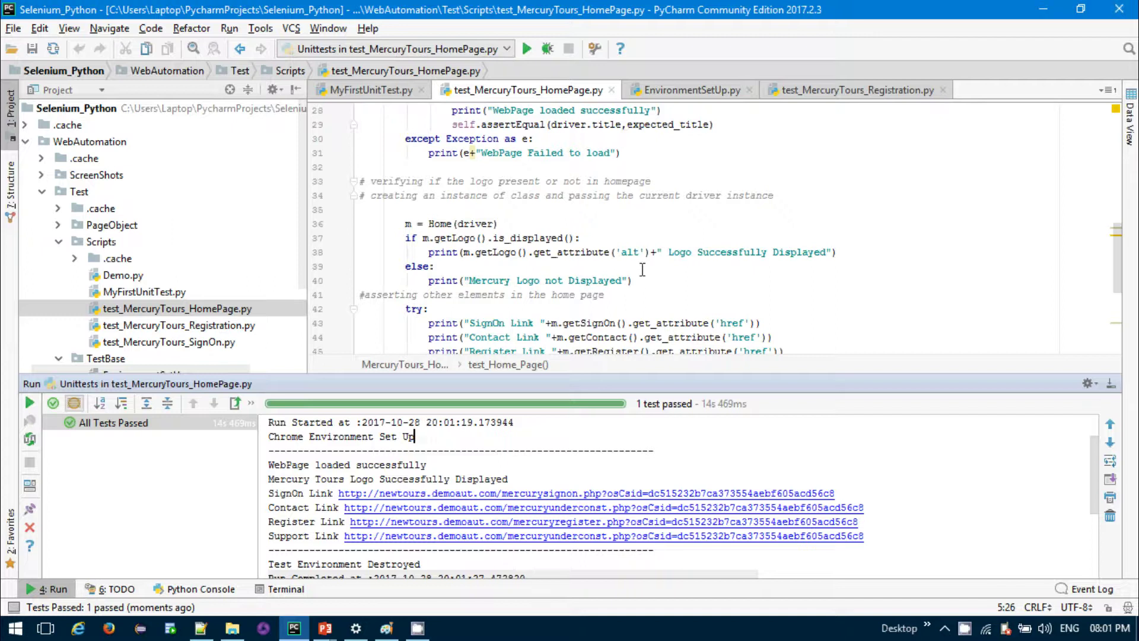
scroll(552, 445, down, 3)
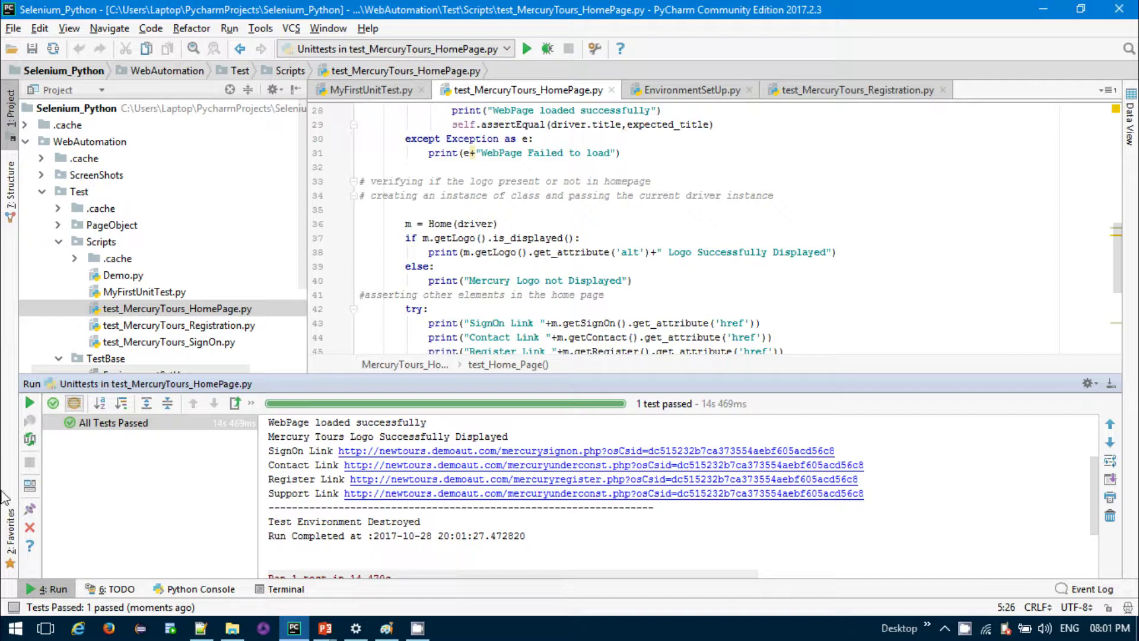
Launch a Command Prompt window and move it toward the screen centre
key(super+r)
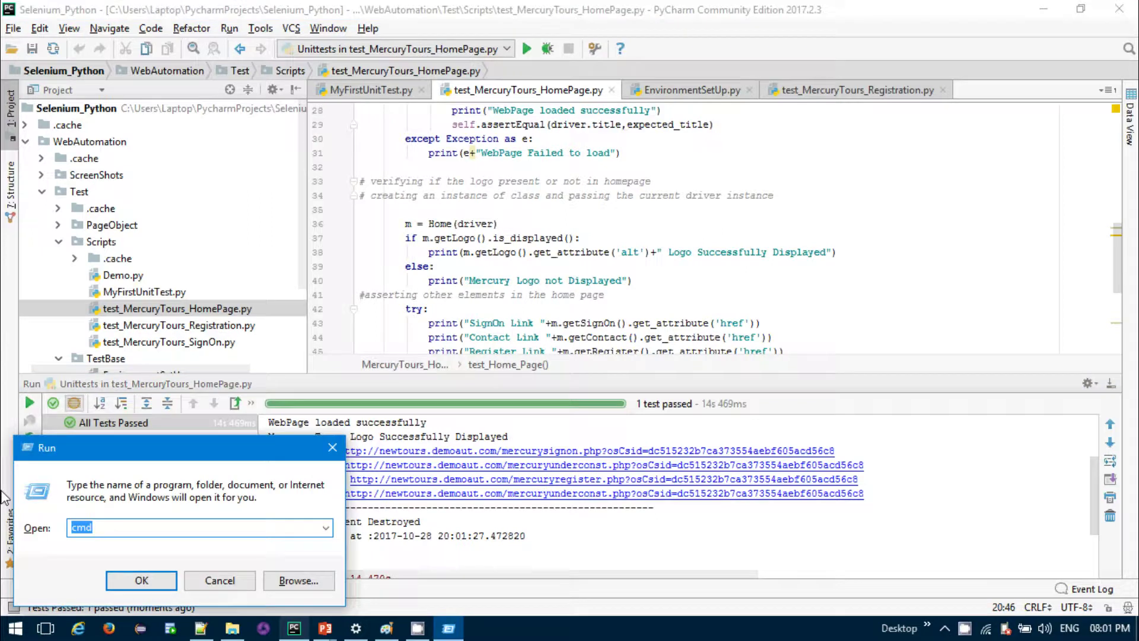
key(Escape)
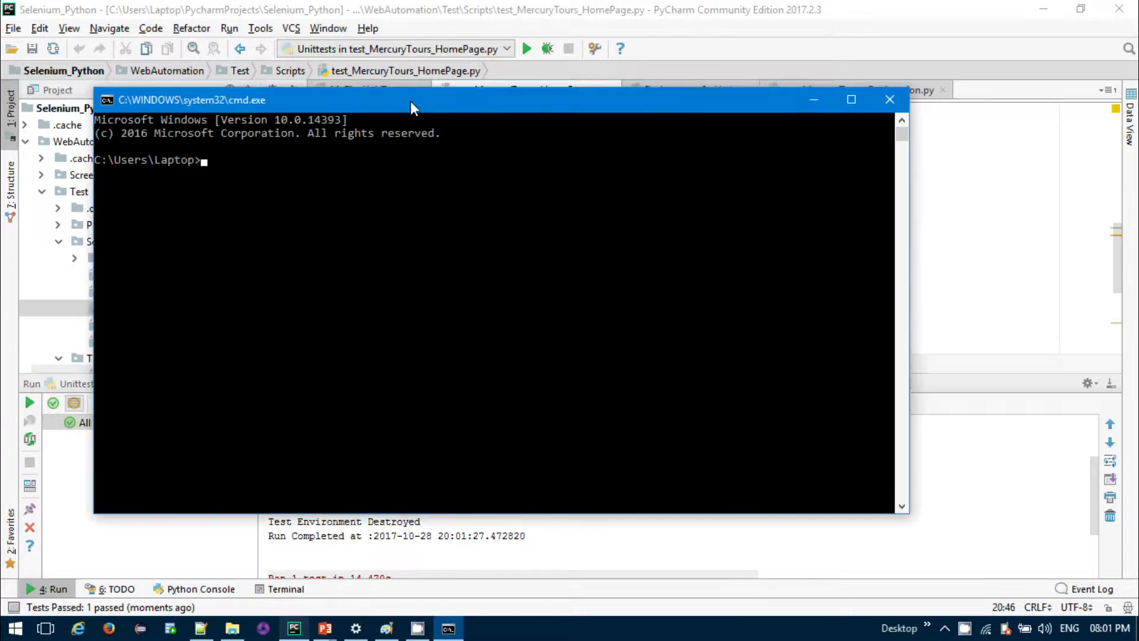
mouse_move(411, 100)
mouse_down()
mouse_move(614, 171)
mouse_move(544, 157)
mouse_up()
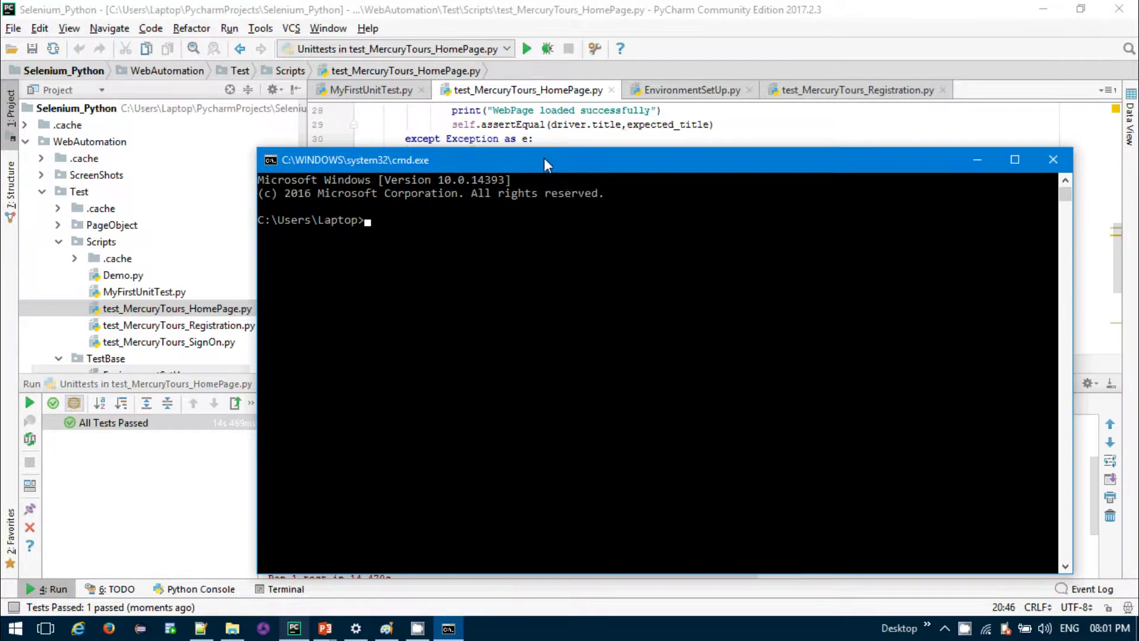
Copy the Selenium_Python project root's path from PyCharm's Project tree
click(142, 308)
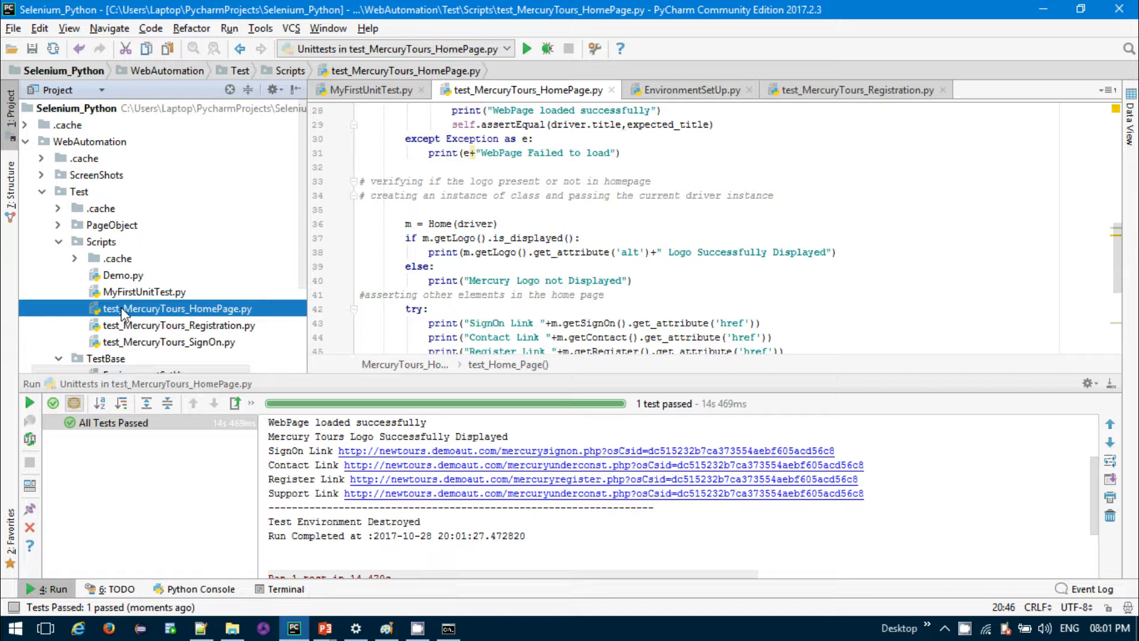
right_click(125, 312)
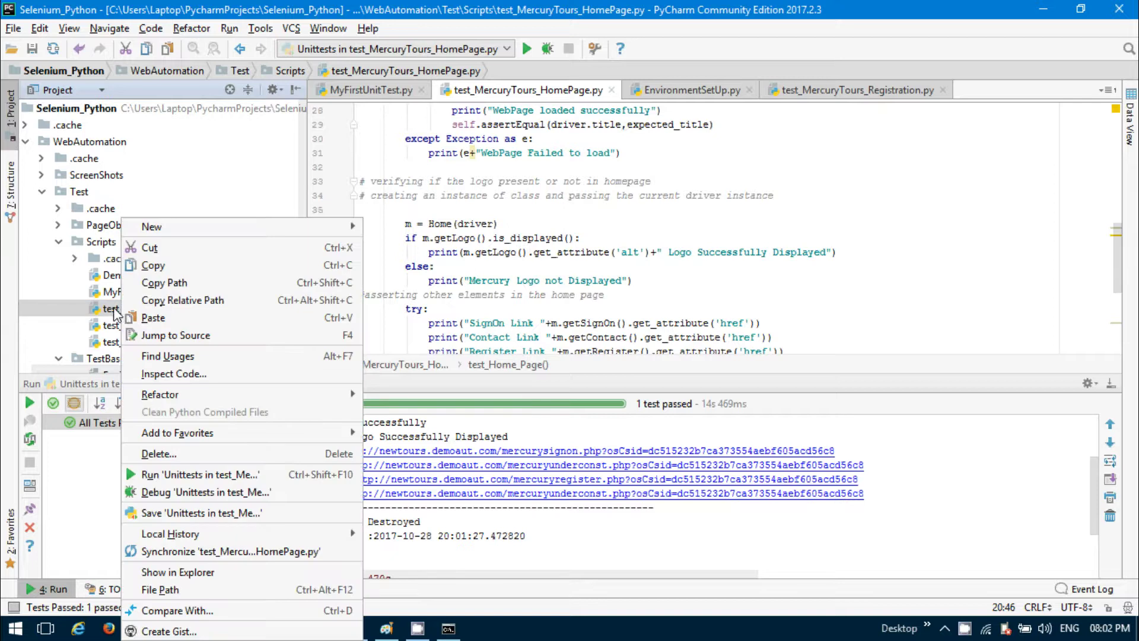
key(Escape)
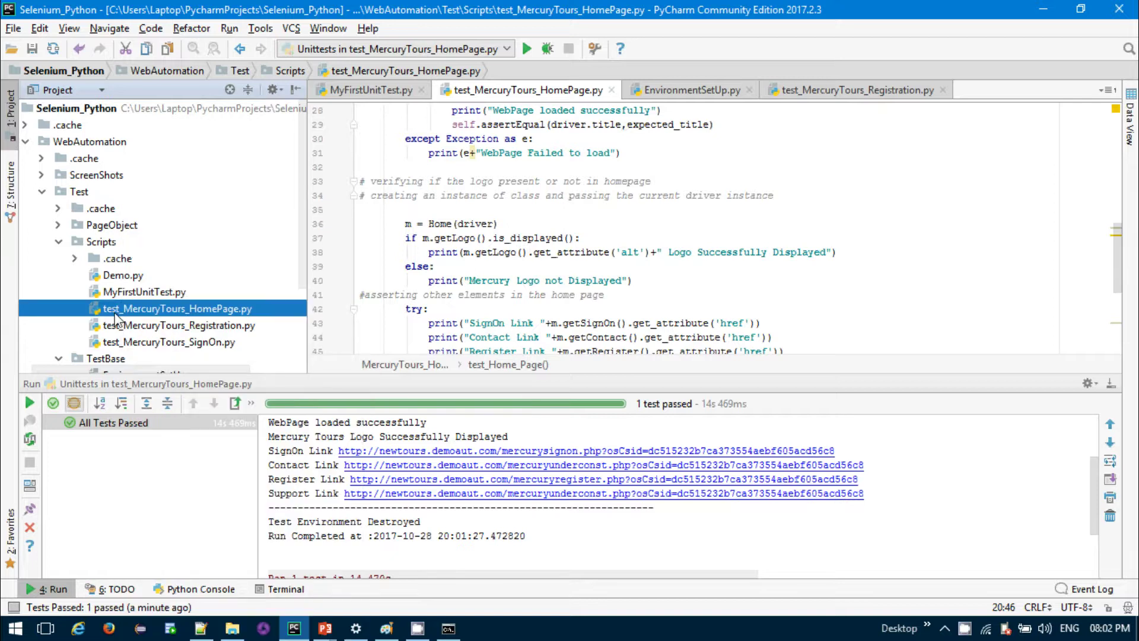
shift+click(125, 343)
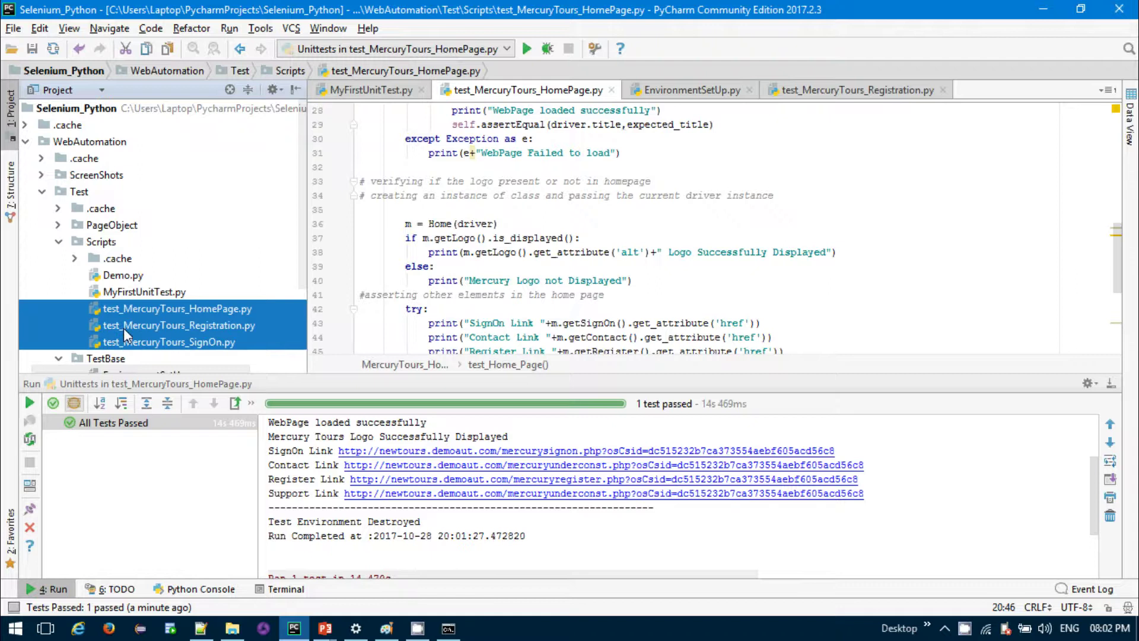
right_click(76, 108)
click(117, 171)
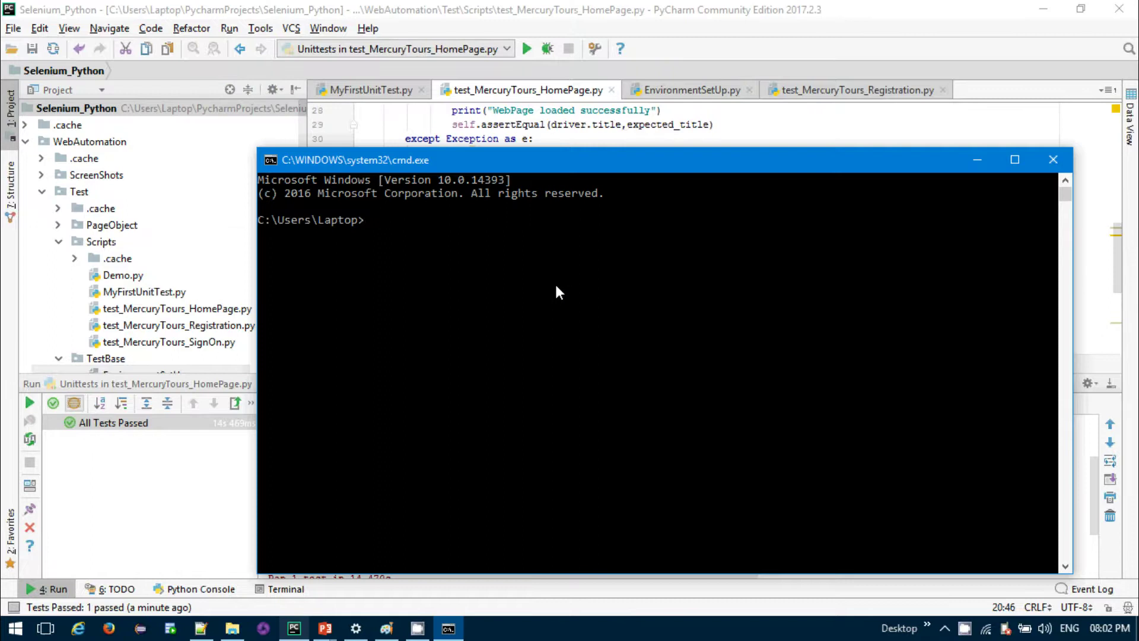
text(cd)
cd into the pasted Selenium_Python path and run 'py.test -n 3'
key(ctrl+v)
key(Return)
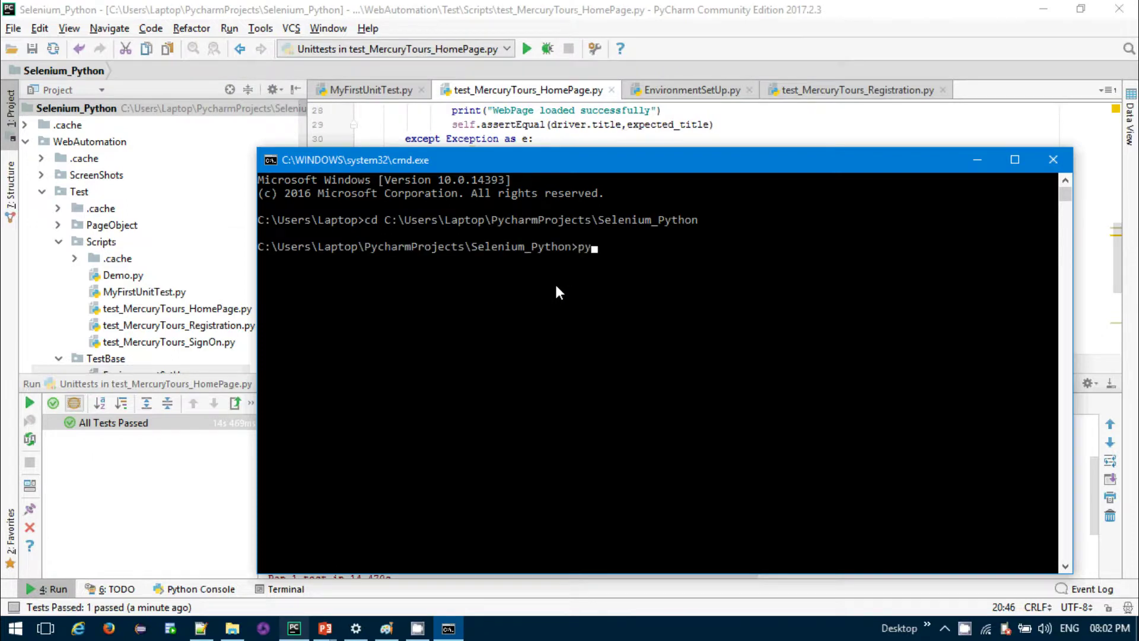
text(pytest)
key(BackSpace)
key(BackSpace)
key(BackSpace)
text(.test)
text( -n 3)
key(Return)
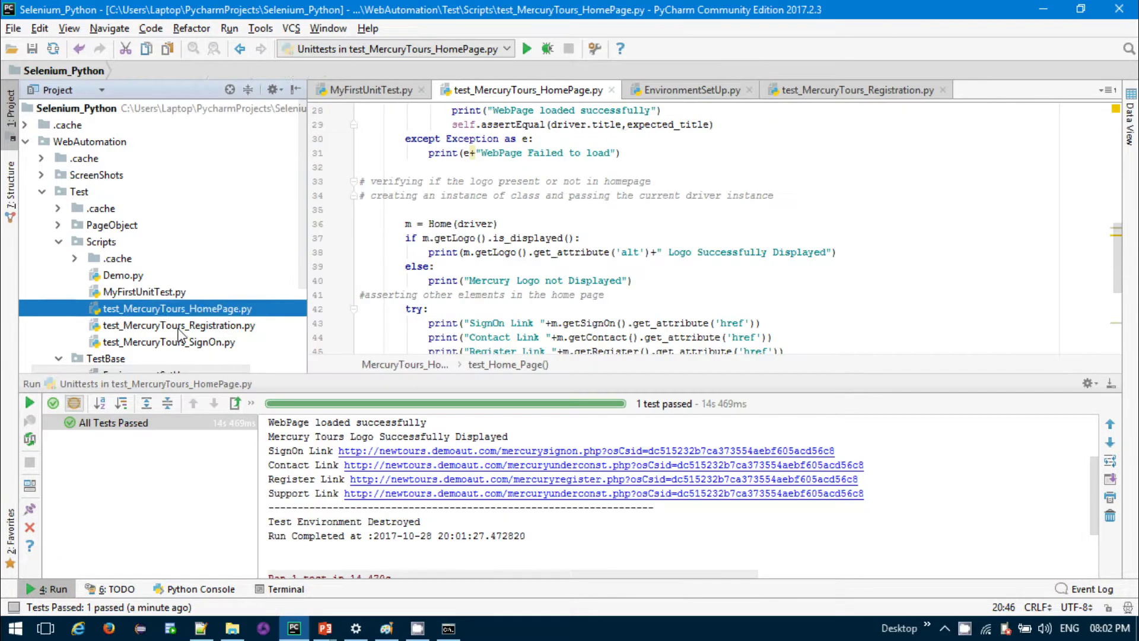
click(176, 310)
click(168, 342)
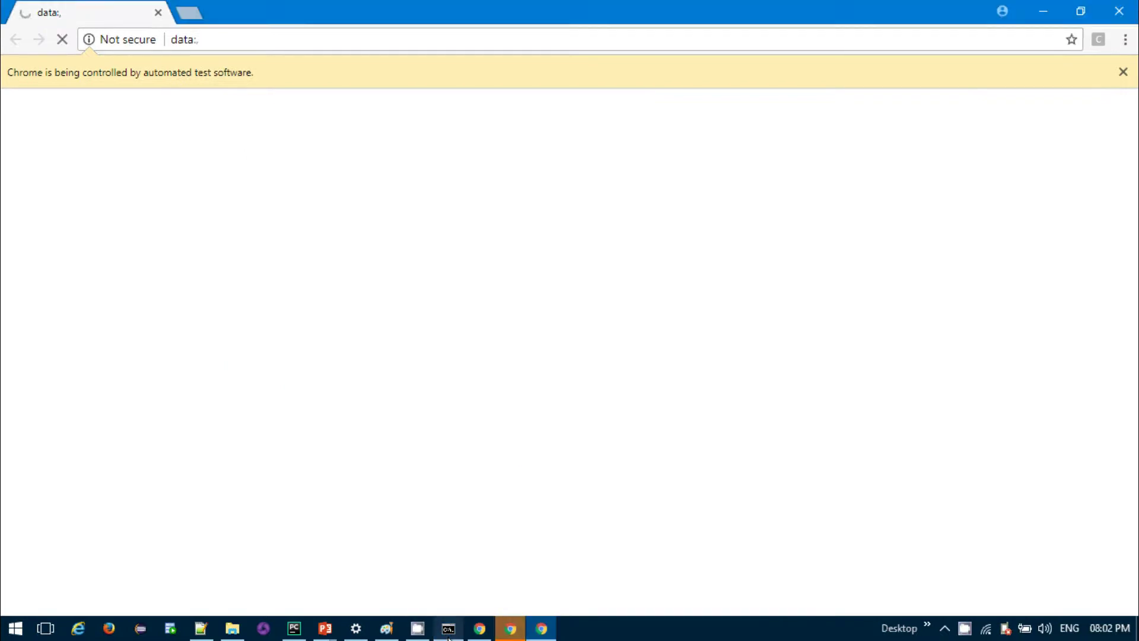
Watch the parallel run finish with 3 tests passed, then minimize the console
click(448, 631)
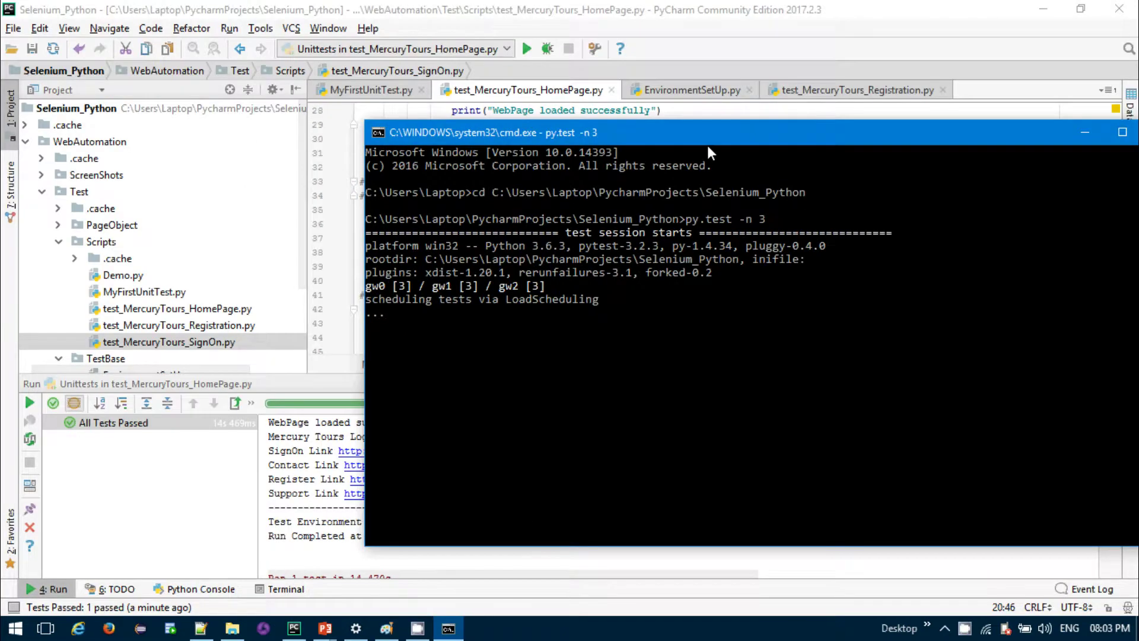
drag(715, 131, 642, 134)
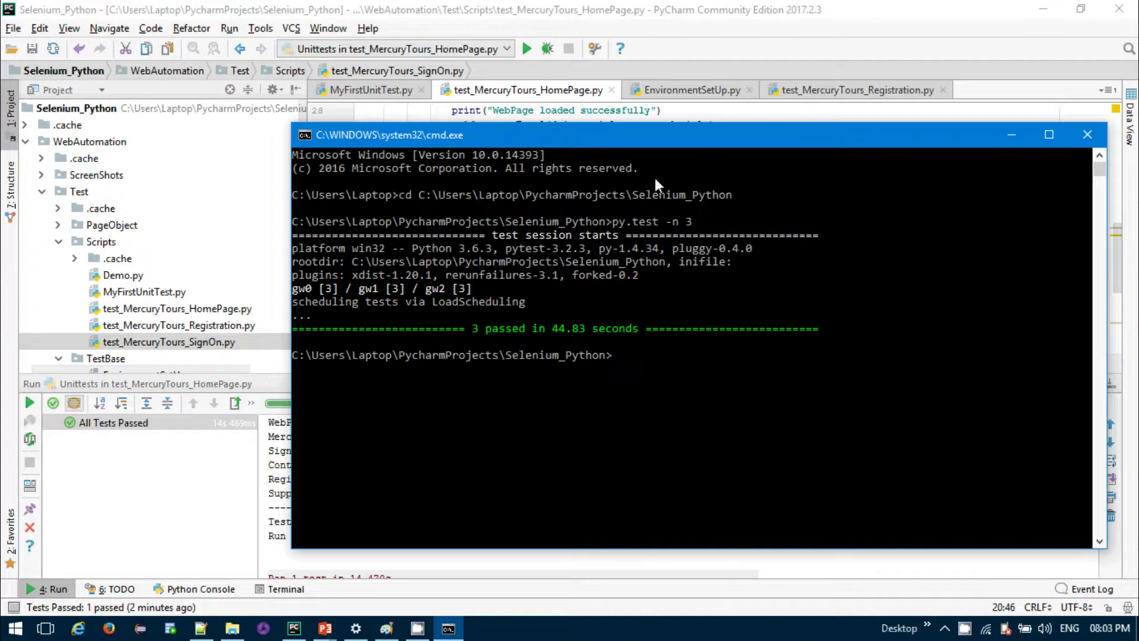
drag(648, 134, 612, 138)
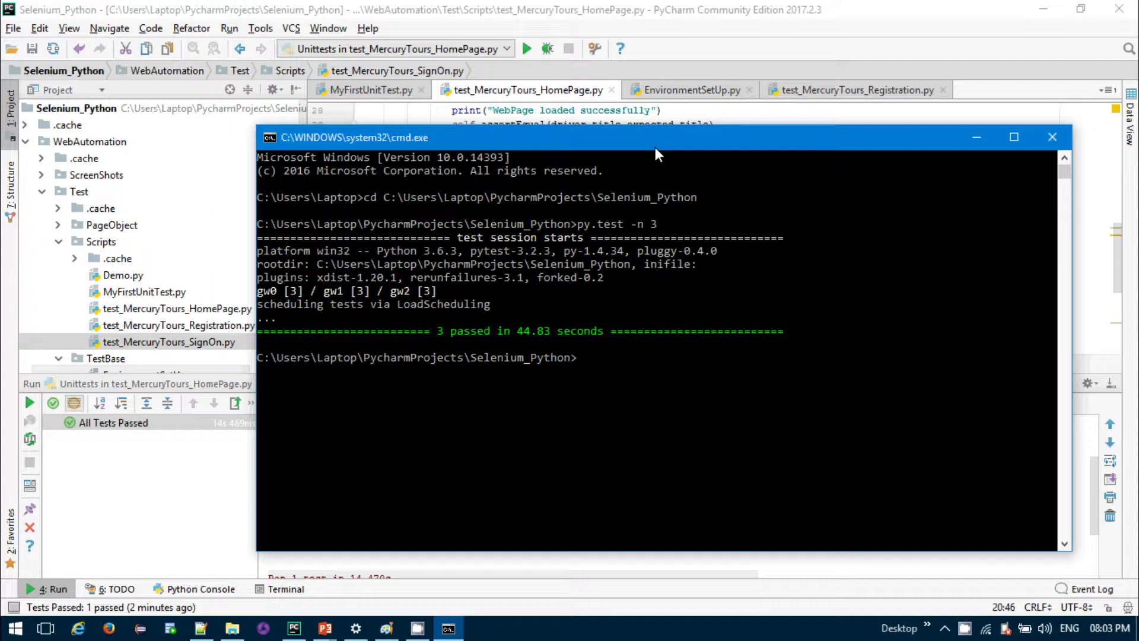
click(977, 135)
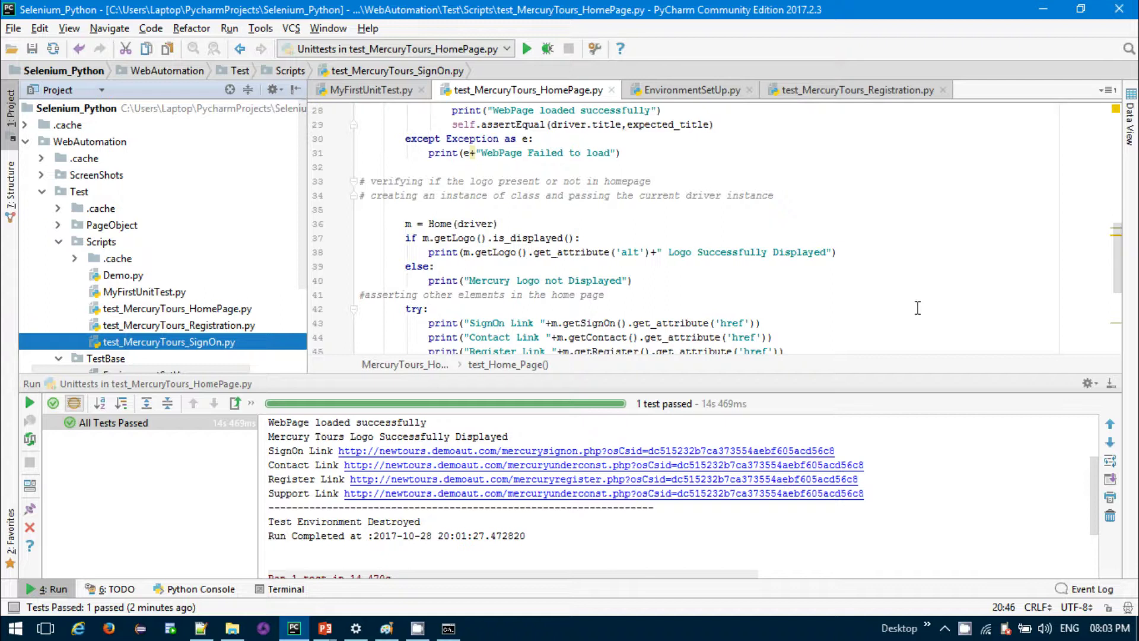
scroll(823, 313, up, 3)
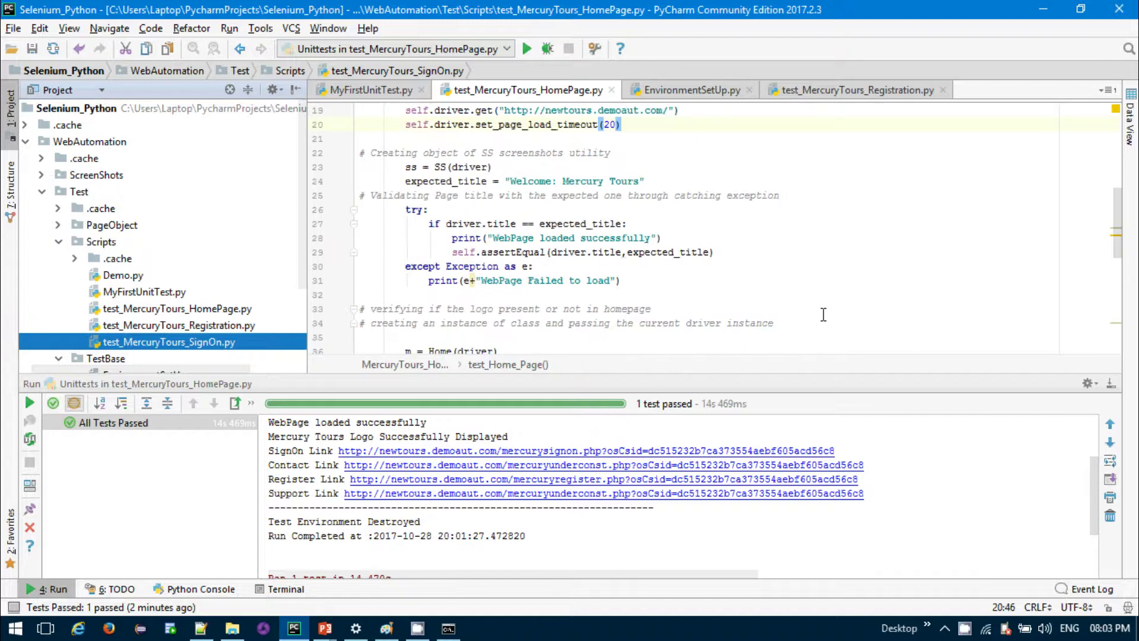
Start the Python 3.6.3 interpreter by typing 'python' in Command Prompt
click(845, 354)
drag(843, 379, 739, 436)
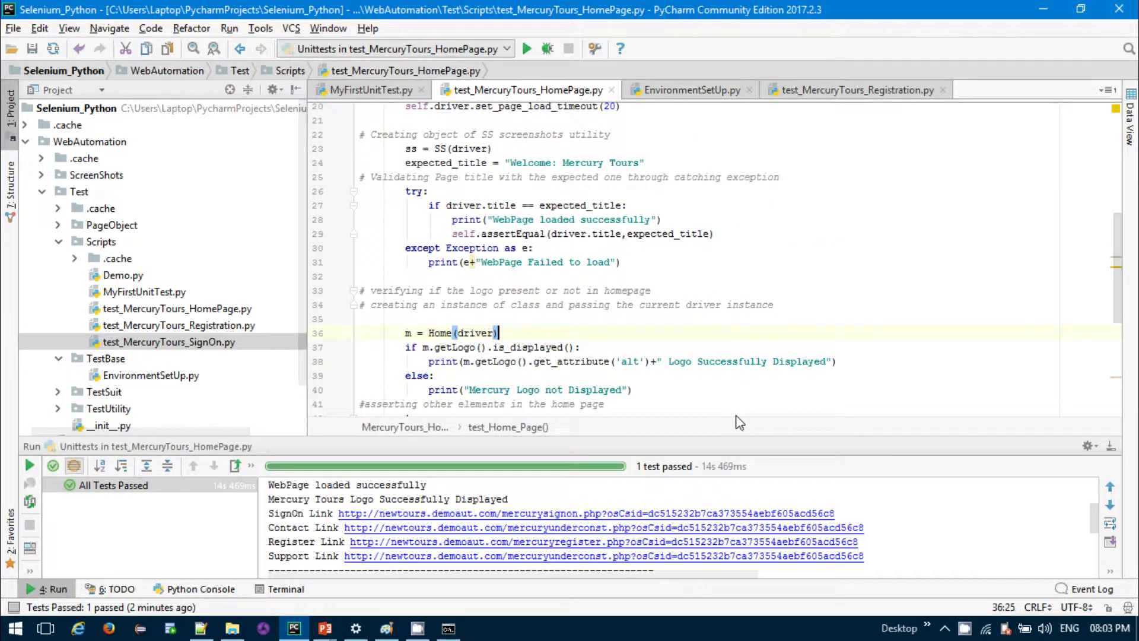
click(454, 628)
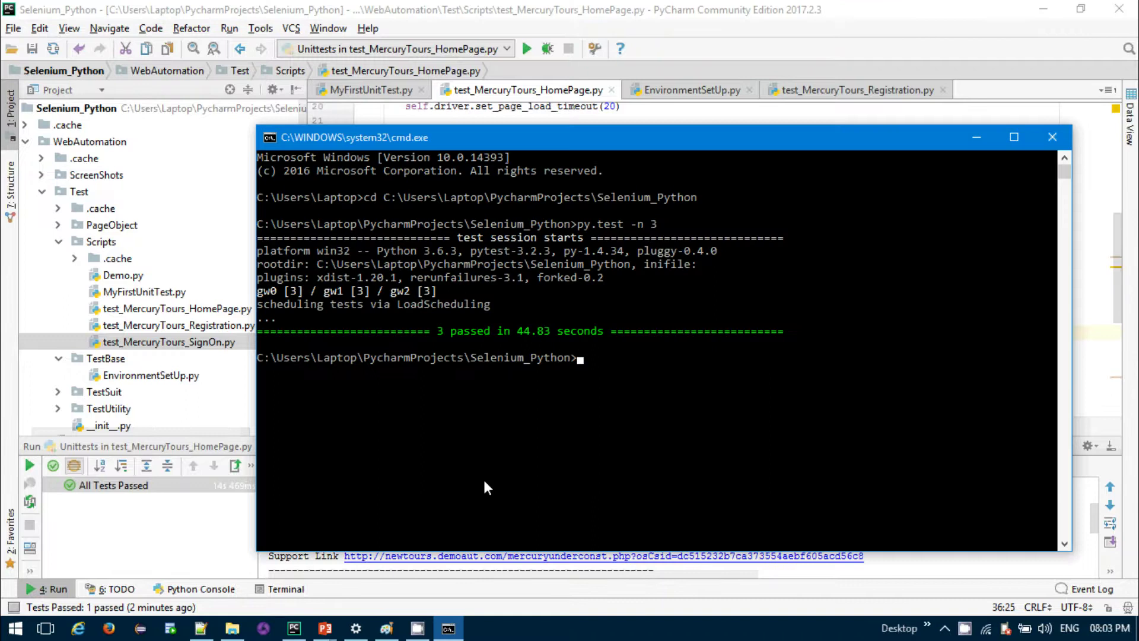
text(python)
key(Return)
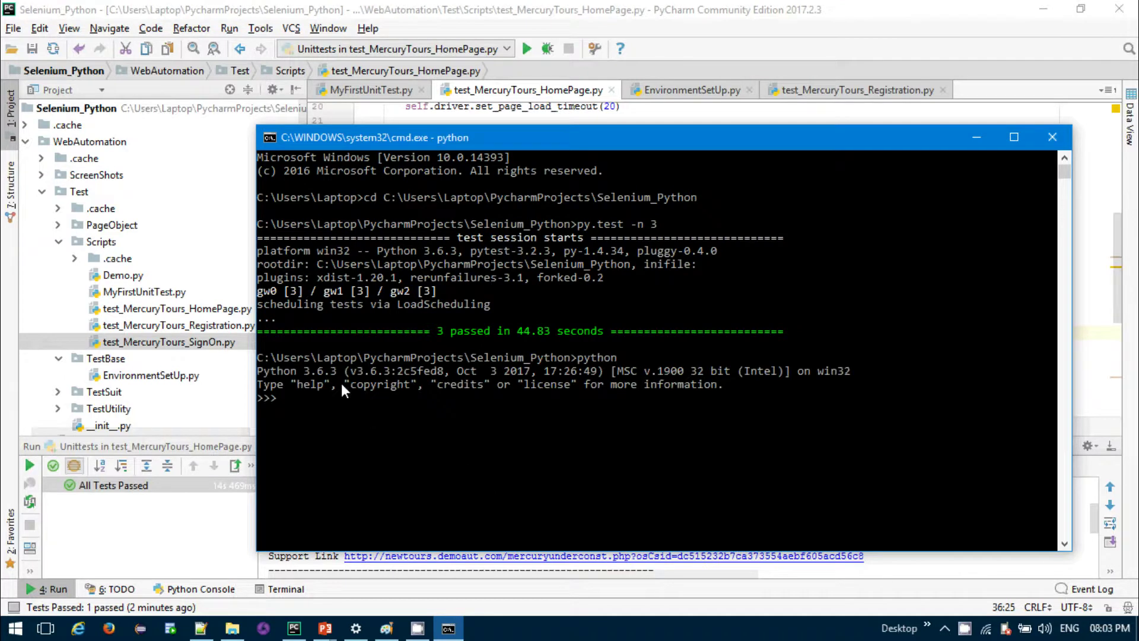
Briefly open the Test package's __init__.py, then close its tab
click(192, 223)
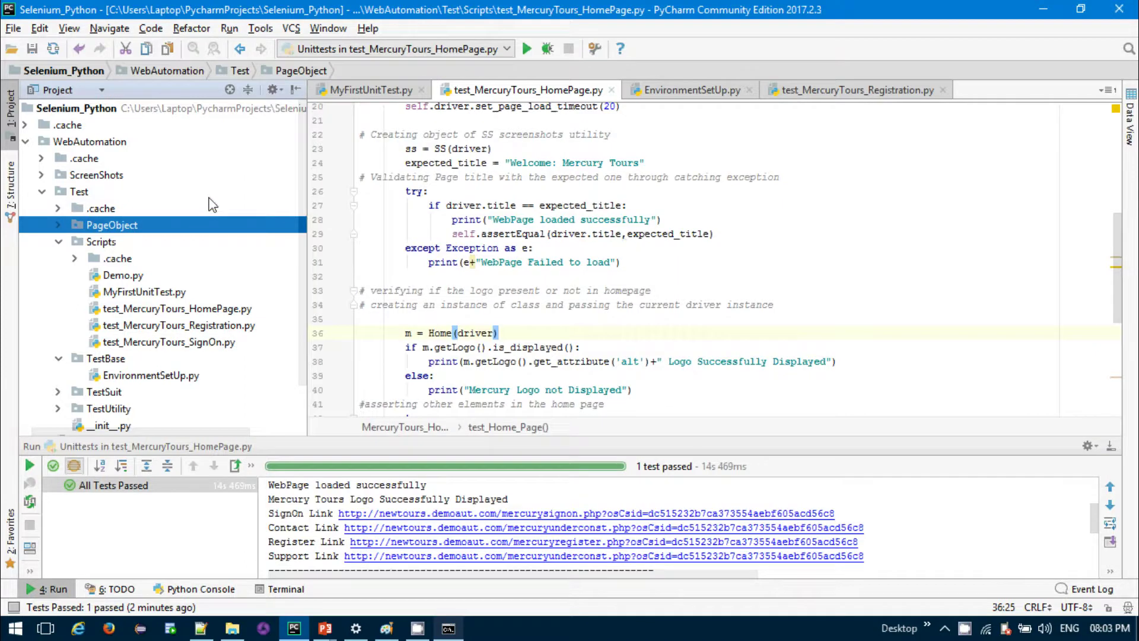
scroll(139, 277, down, 2)
scroll(140, 276, down, 1)
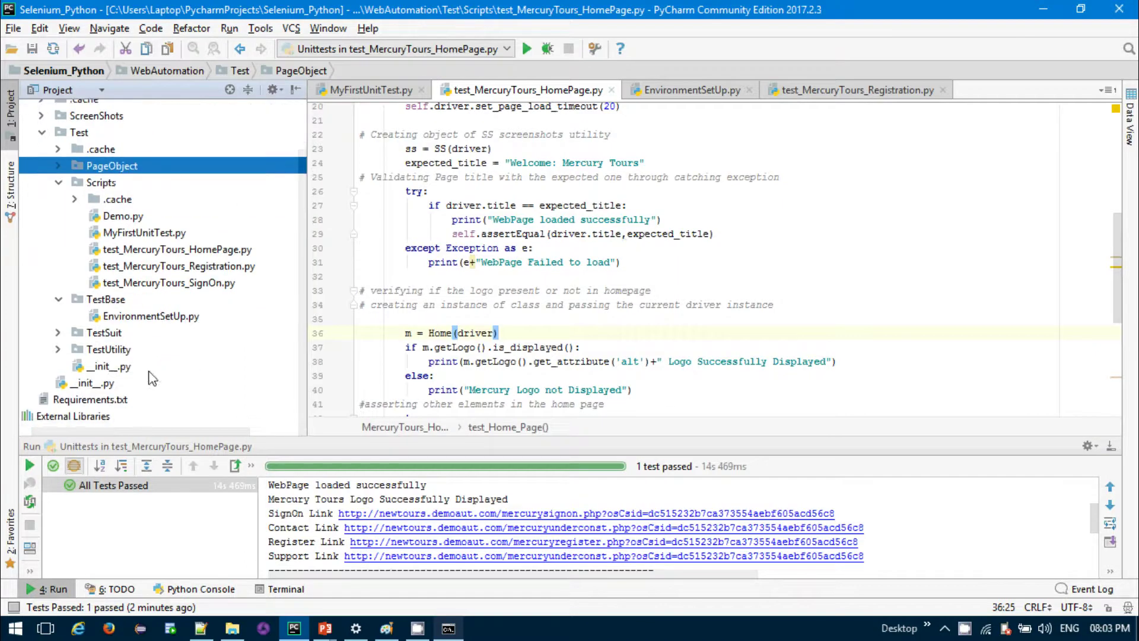
double_click(112, 366)
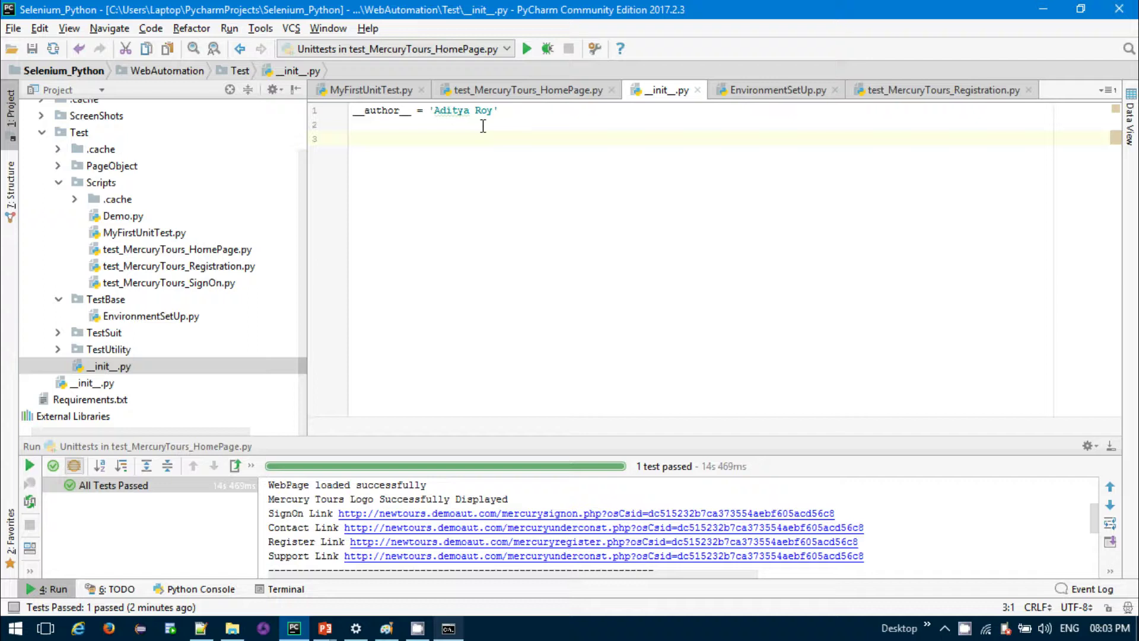
click(699, 90)
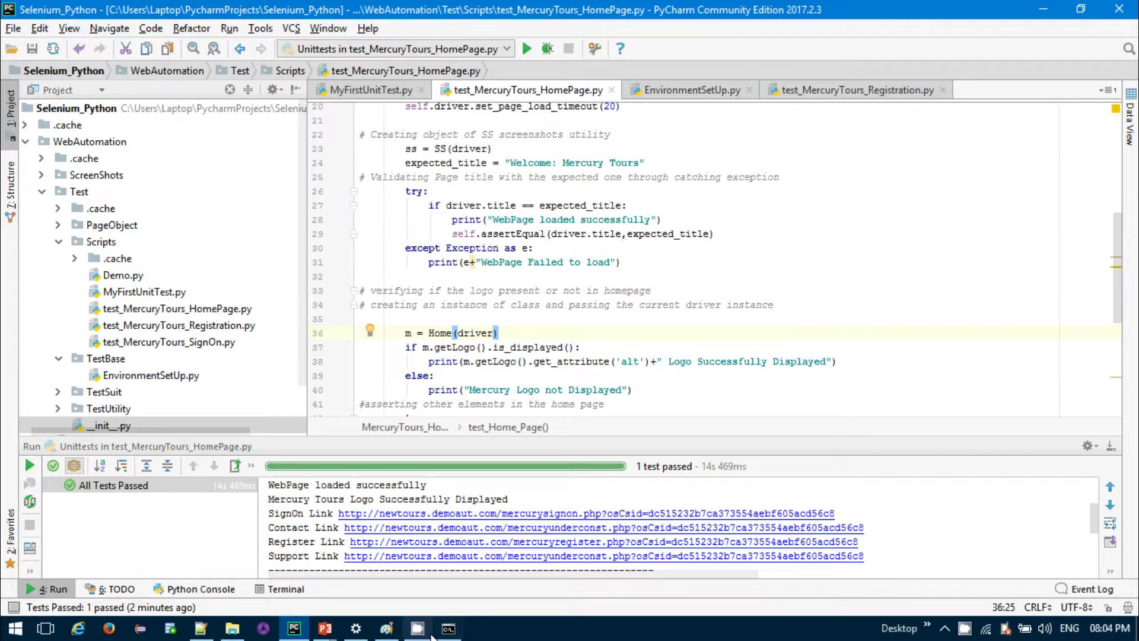
Exit Python with Ctrl+Z and run 'pytest -s' in the project folder
click(425, 630)
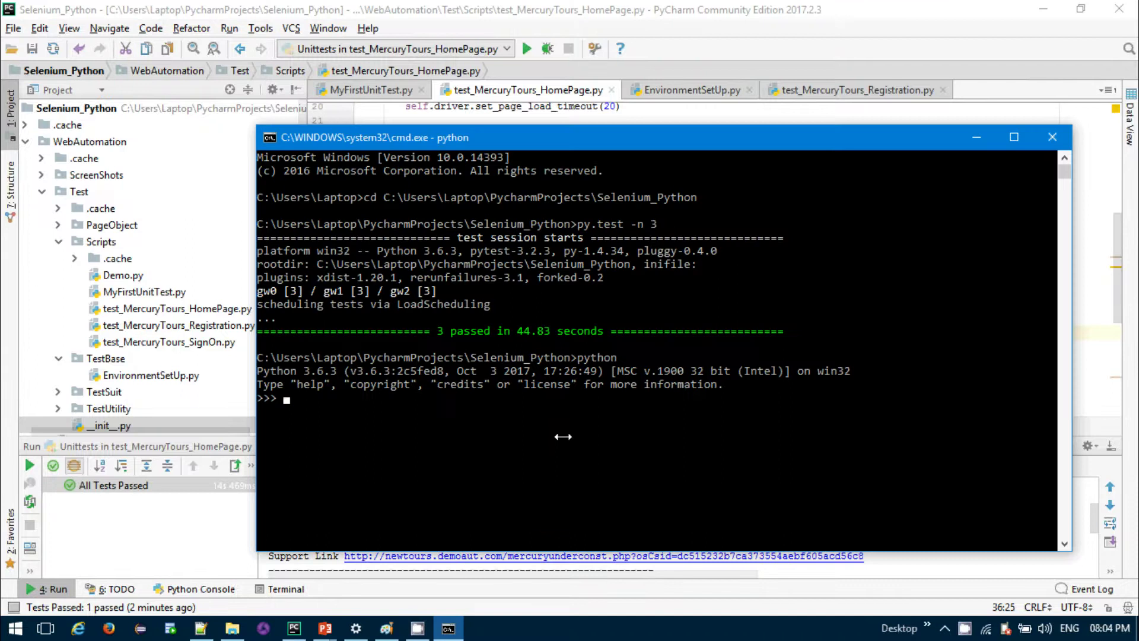
key(ctrl+z)
key(Return)
text(ython)
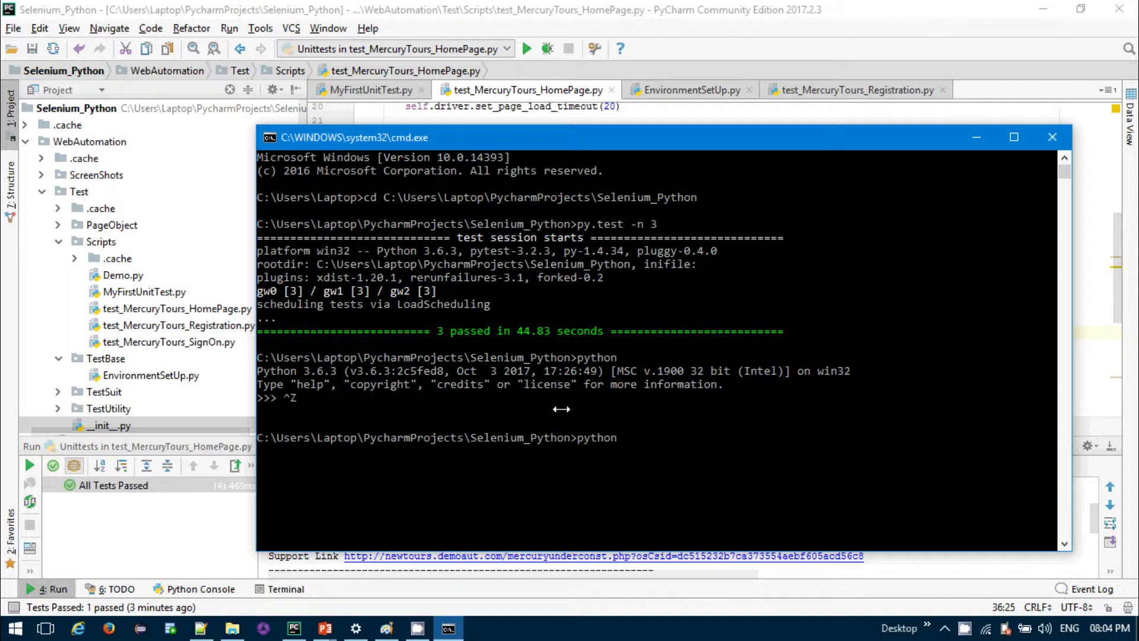
key(BackSpace)
key(BackSpace)
key(BackSpace)
text(test)
key(Return)
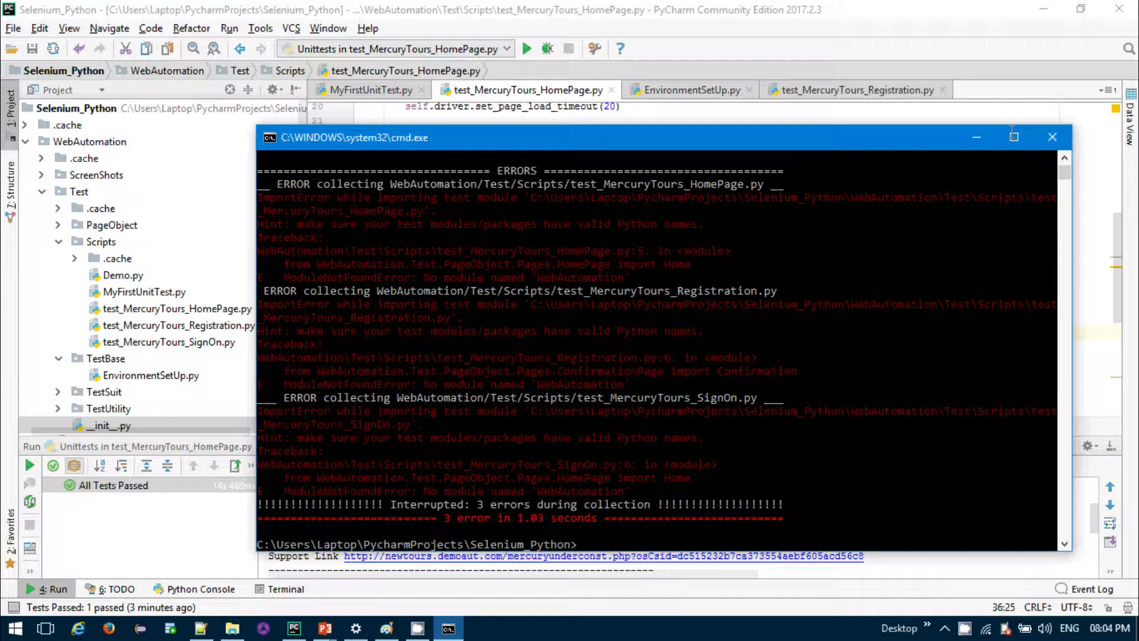
Maximize the console, highlight the 'No module named WebAutomation' tracebacks, then restore the window
double_click(966, 138)
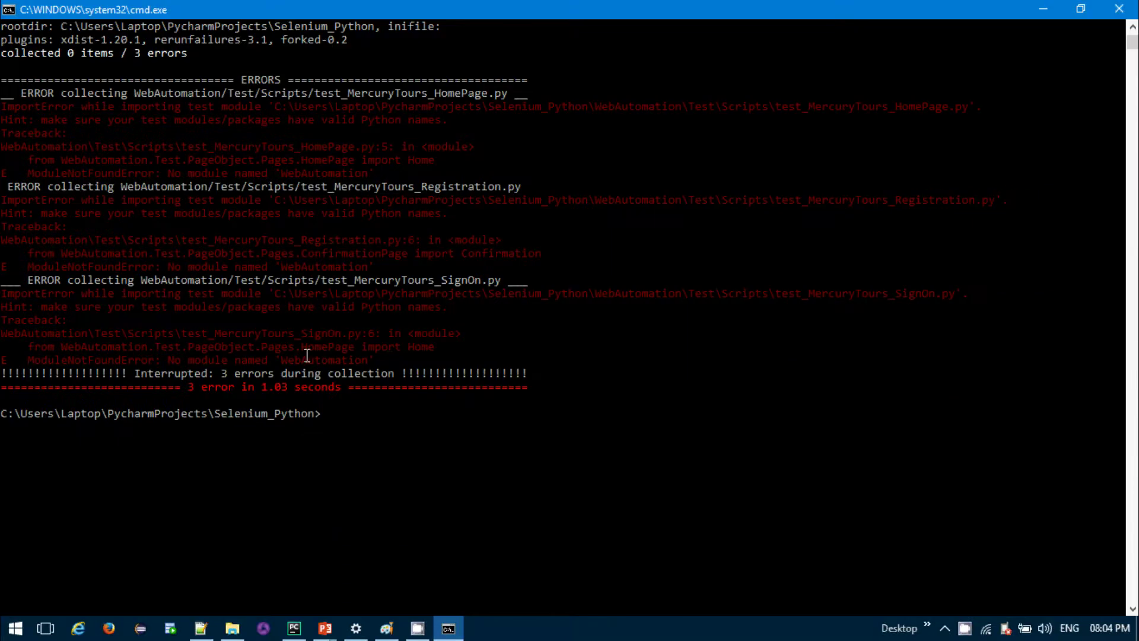
click(386, 358)
mouse_move(386, 359)
mouse_down()
mouse_move(38, 320)
mouse_move(27, 295)
mouse_up()
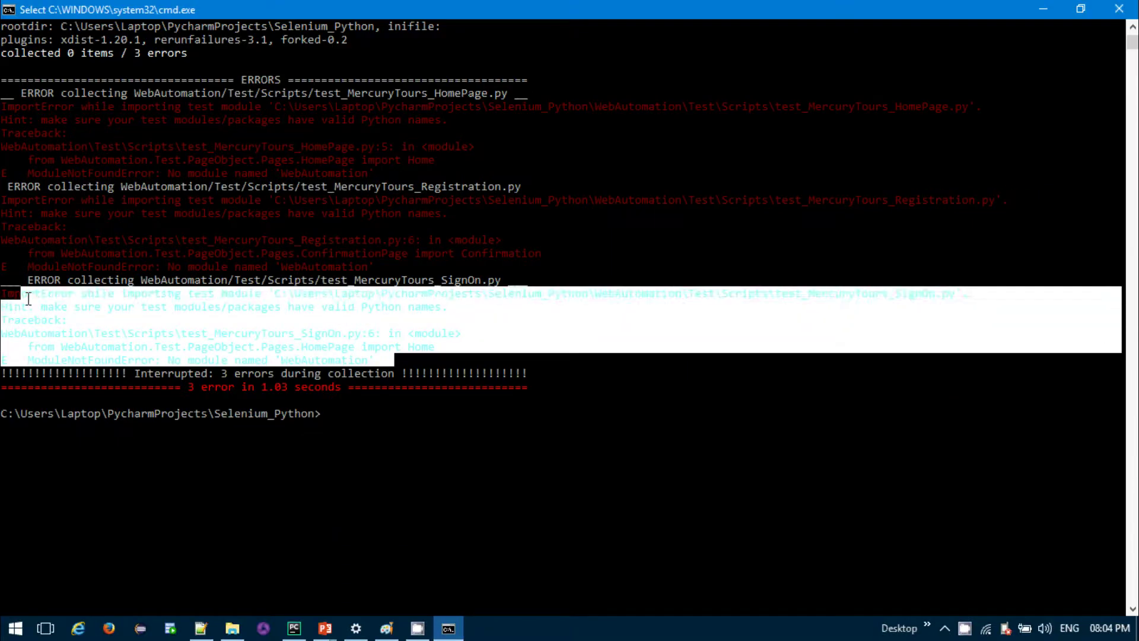
click(485, 253)
mouse_move(401, 256)
mouse_down()
mouse_move(16, 258)
mouse_move(423, 277)
mouse_move(454, 216)
mouse_up()
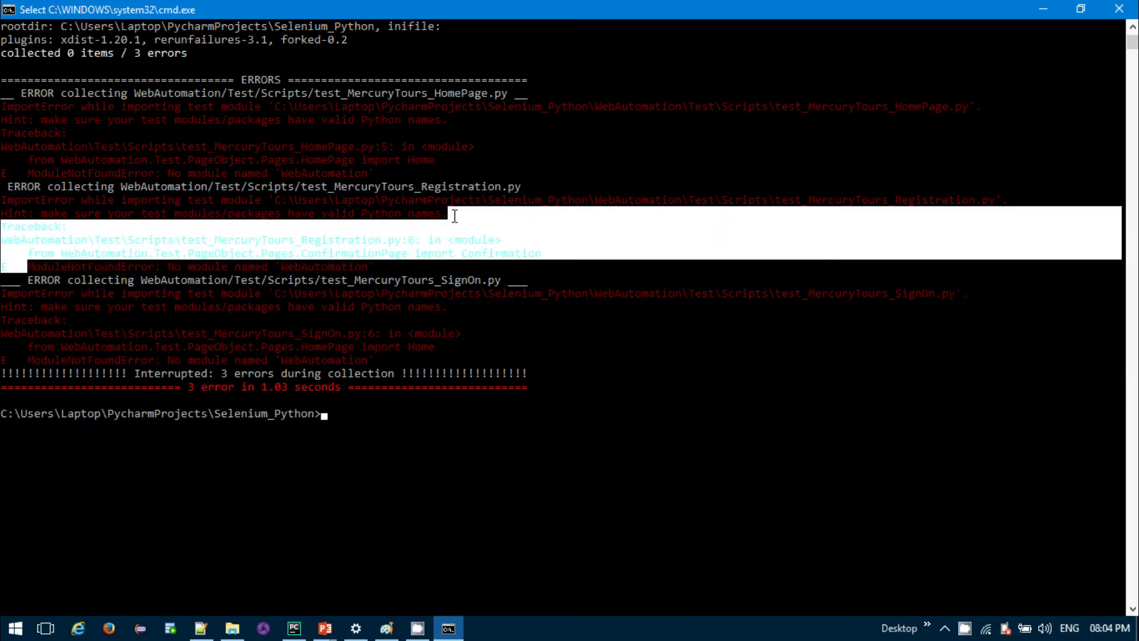
click(1081, 9)
scroll(469, 415, down, 2)
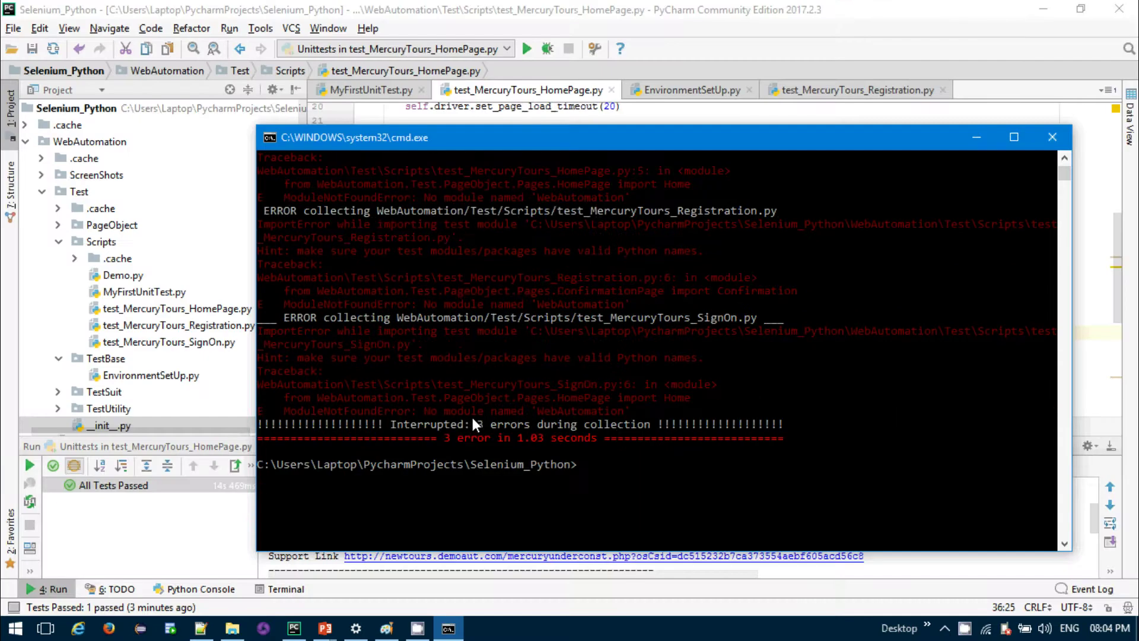
Select the WebAutomation package in PyCharm, then return to cmd showing the three module errors
click(160, 309)
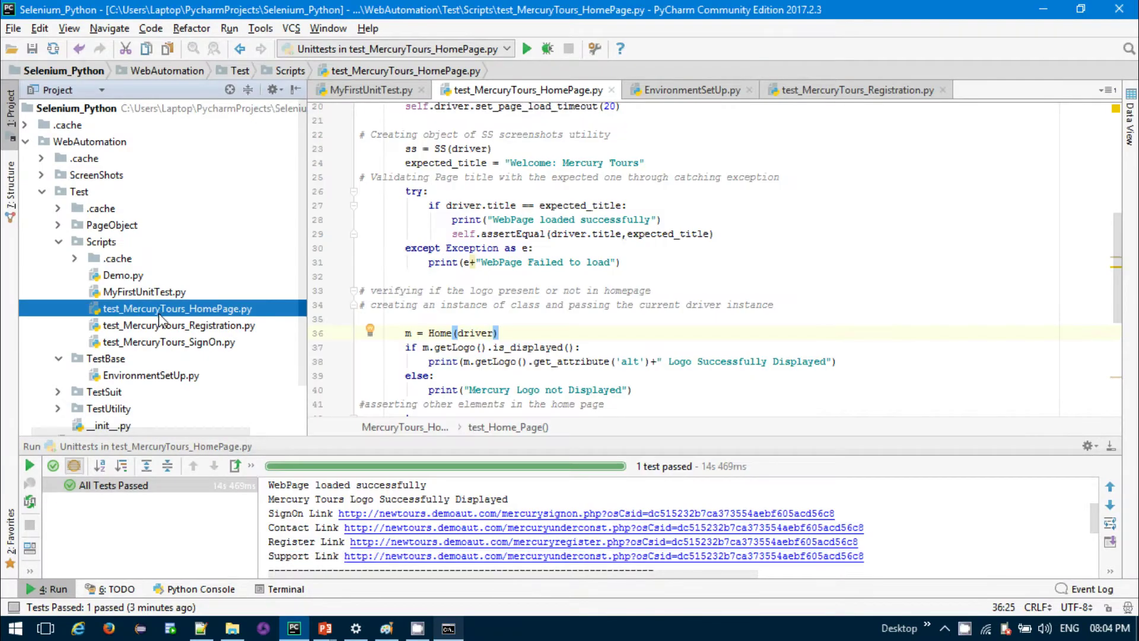
click(163, 342)
click(87, 142)
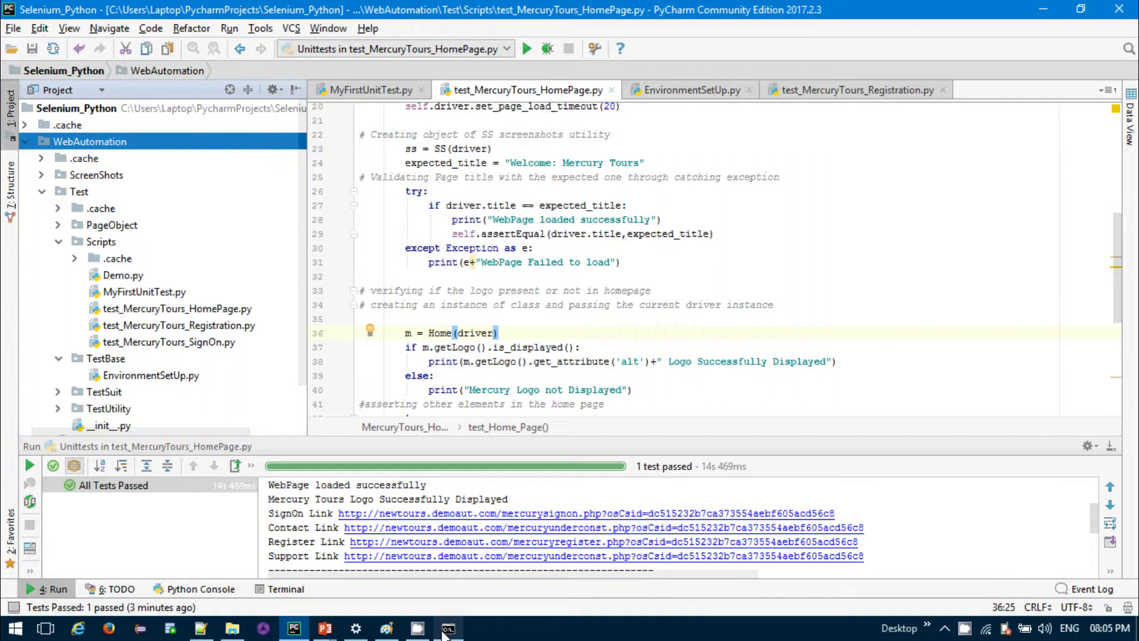
click(447, 630)
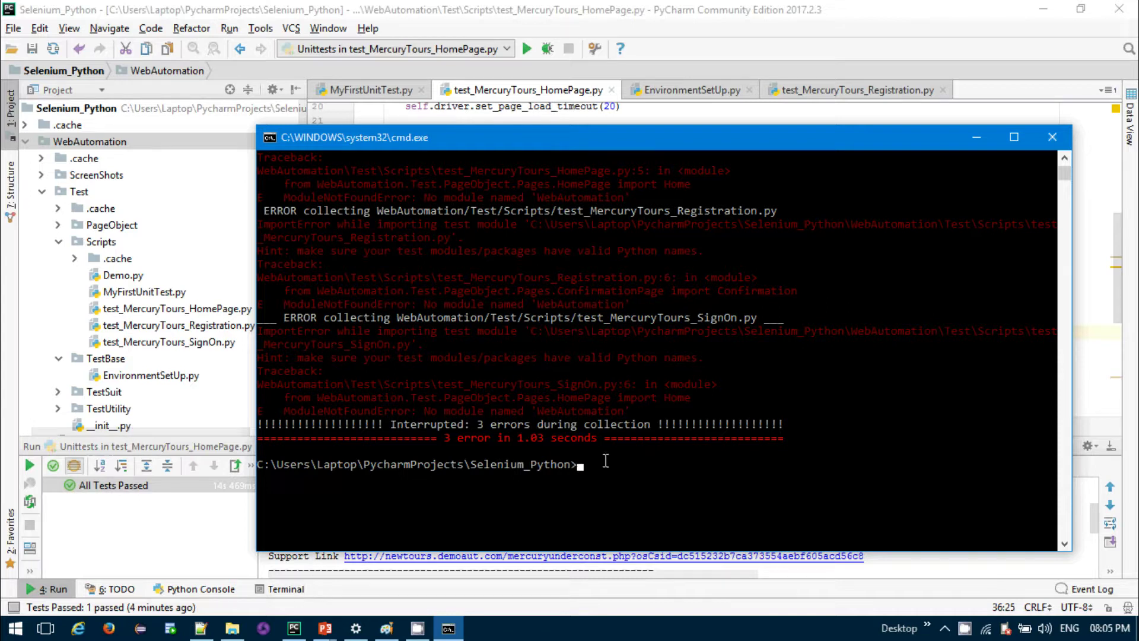
Set PYTHONPATH=. using the line copied from Notepad++, then run pytest -s
click(203, 629)
drag(187, 113, 70, 113)
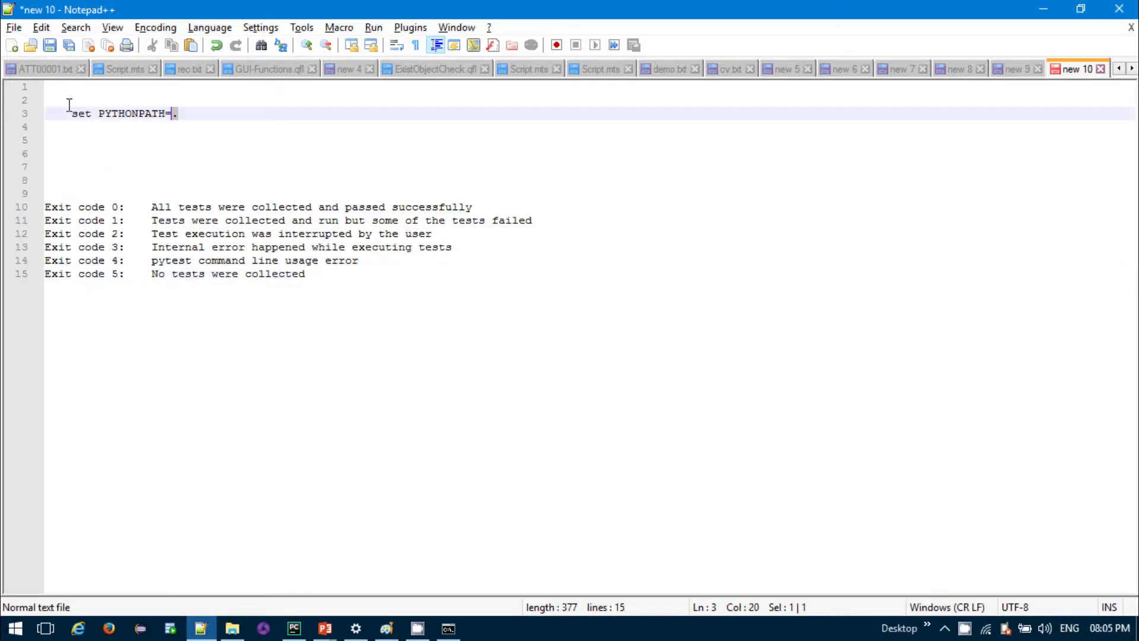
key(ctrl+c)
key(alt+Tab)
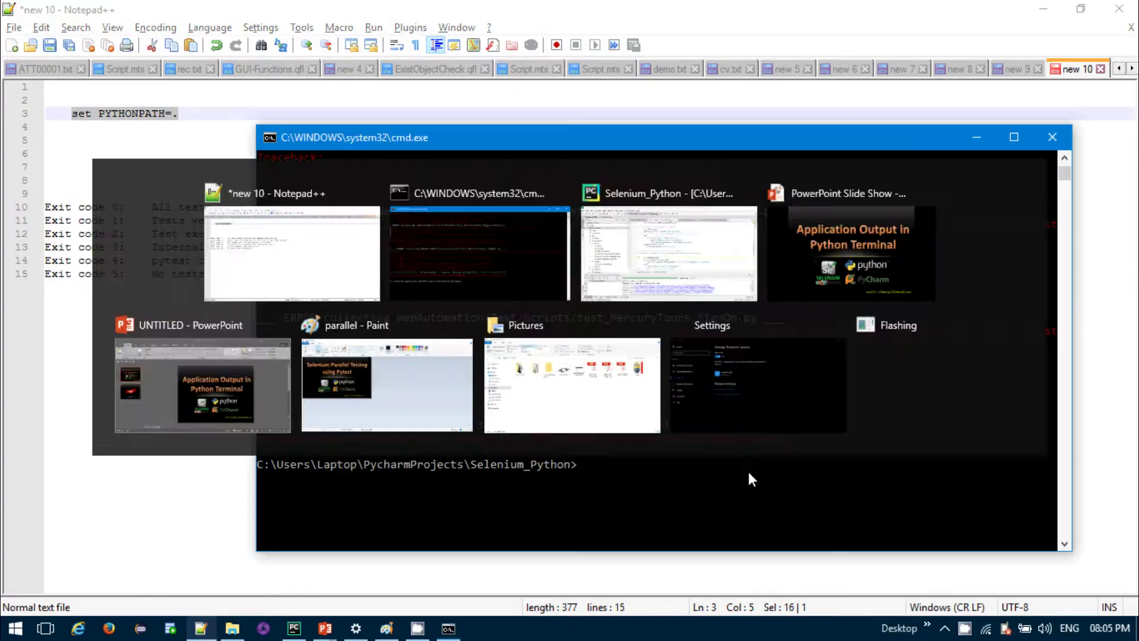
right_click(592, 467)
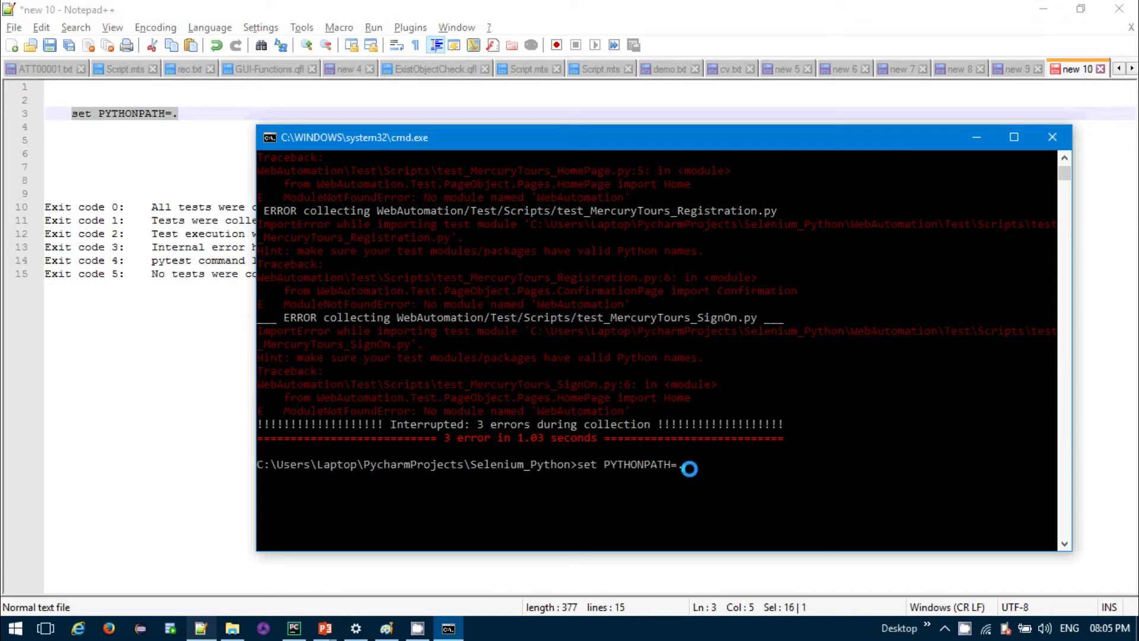
key(Return)
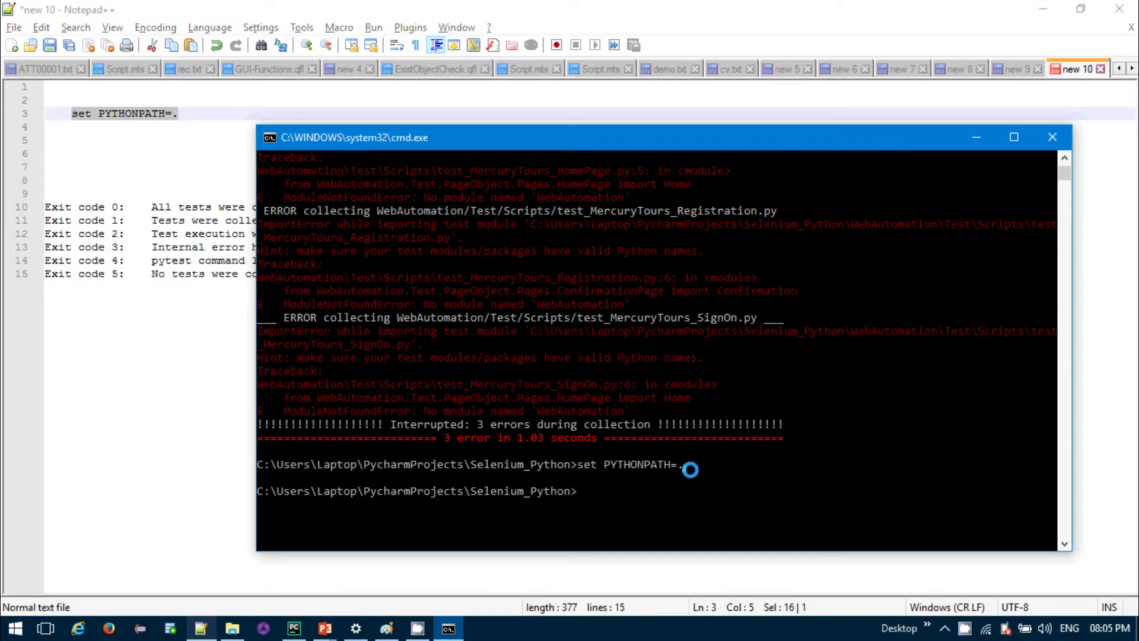
text(pytest)
text( -s)
key(Return)
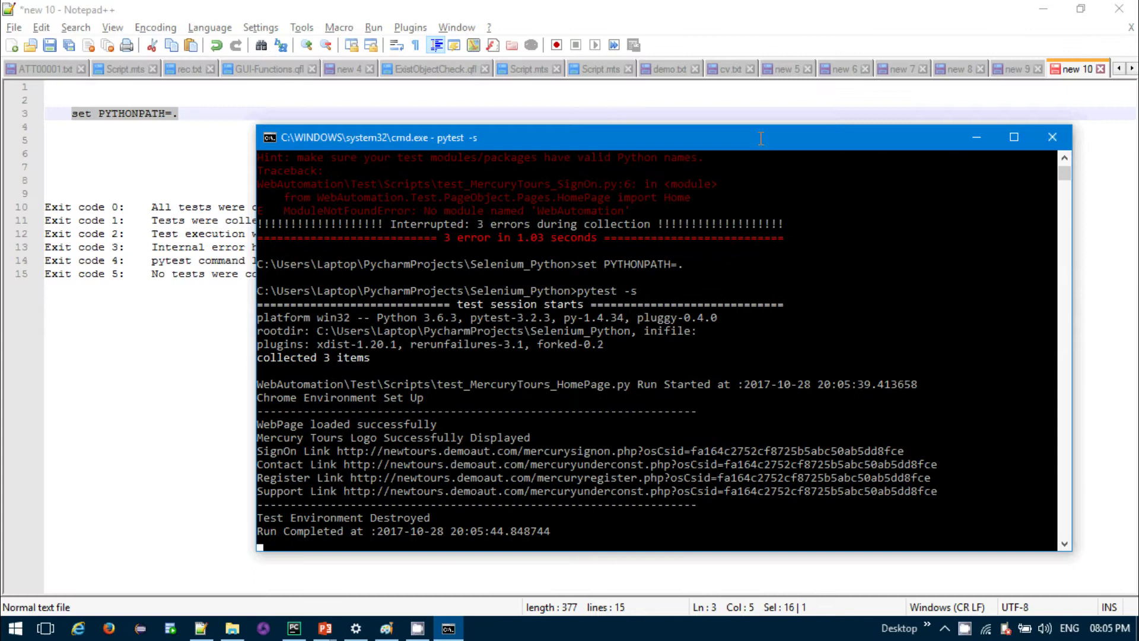
Watch the pytest output reach the Registration test, then view the Usage and Invocations docs
drag(764, 140, 721, 80)
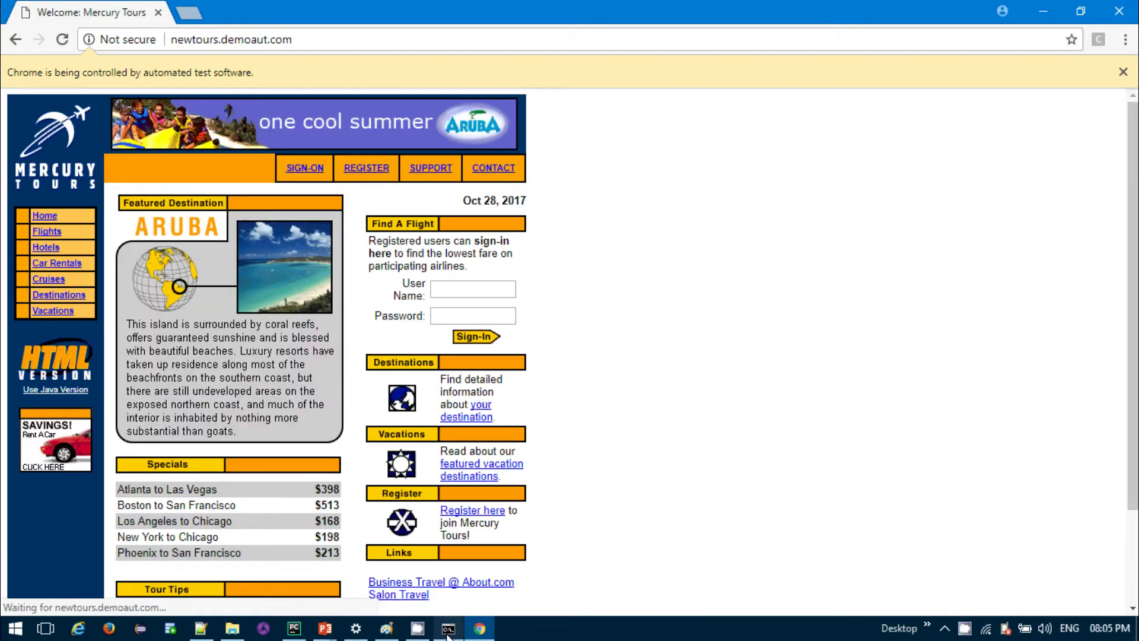
click(448, 628)
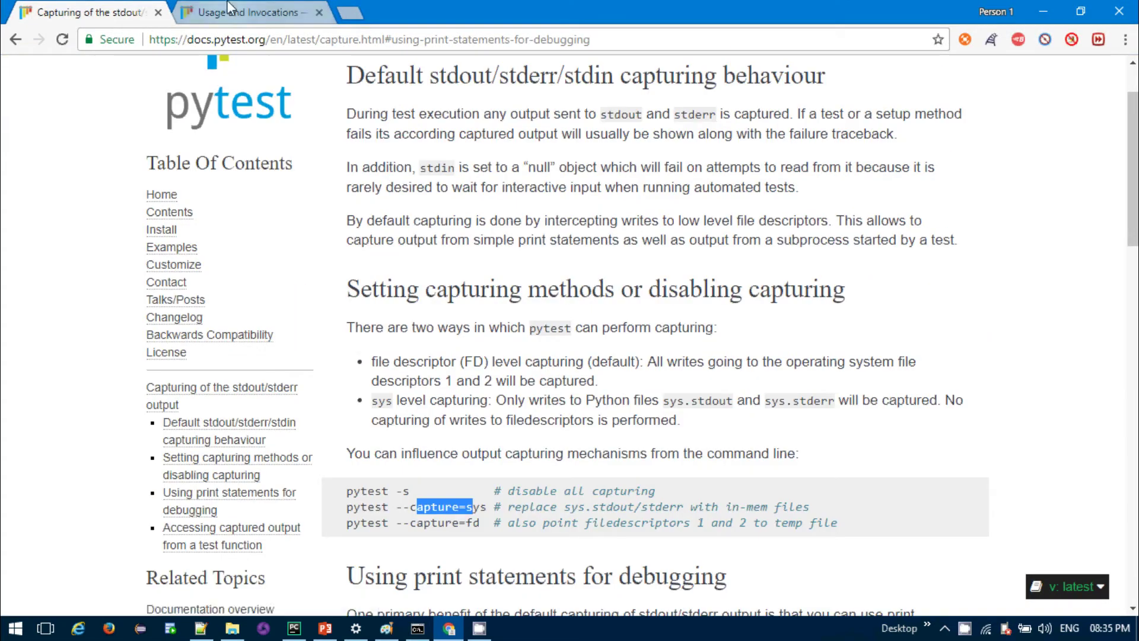
click(235, 11)
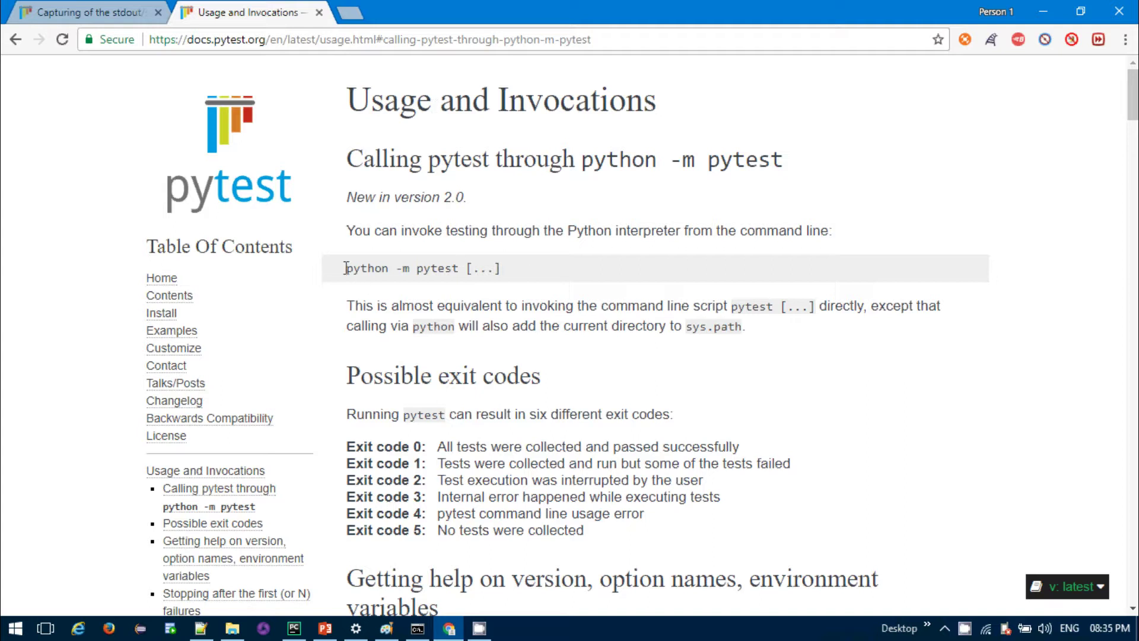
Highlight the python -m pytest example and the capture=sys / capture=fd options in the docs
drag(346, 269, 504, 272)
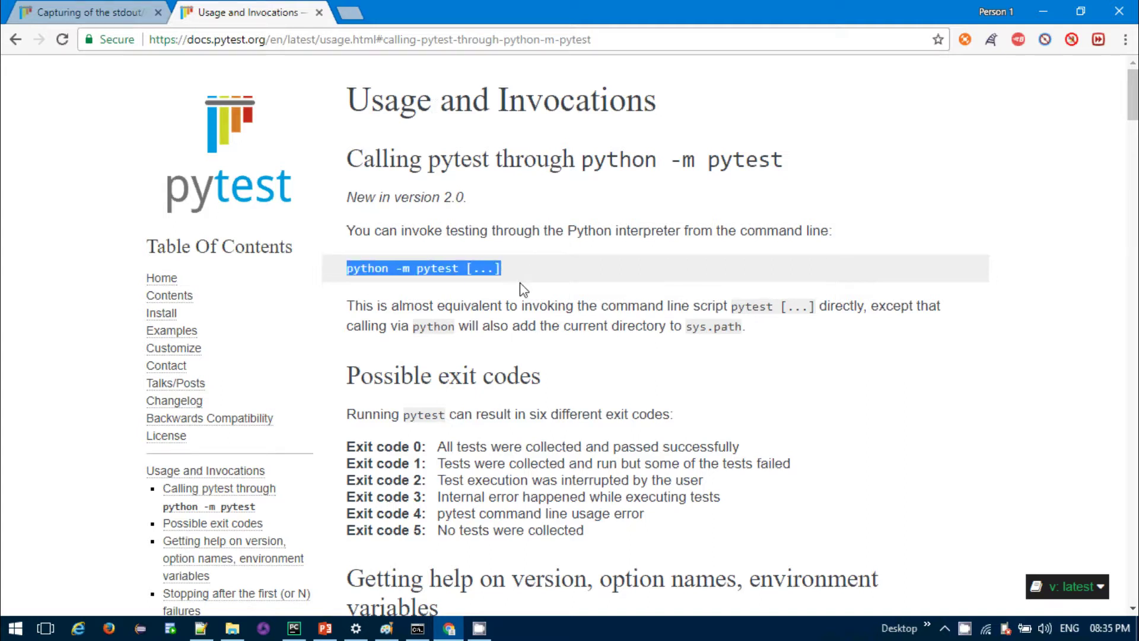
scroll(520, 282, down, 2)
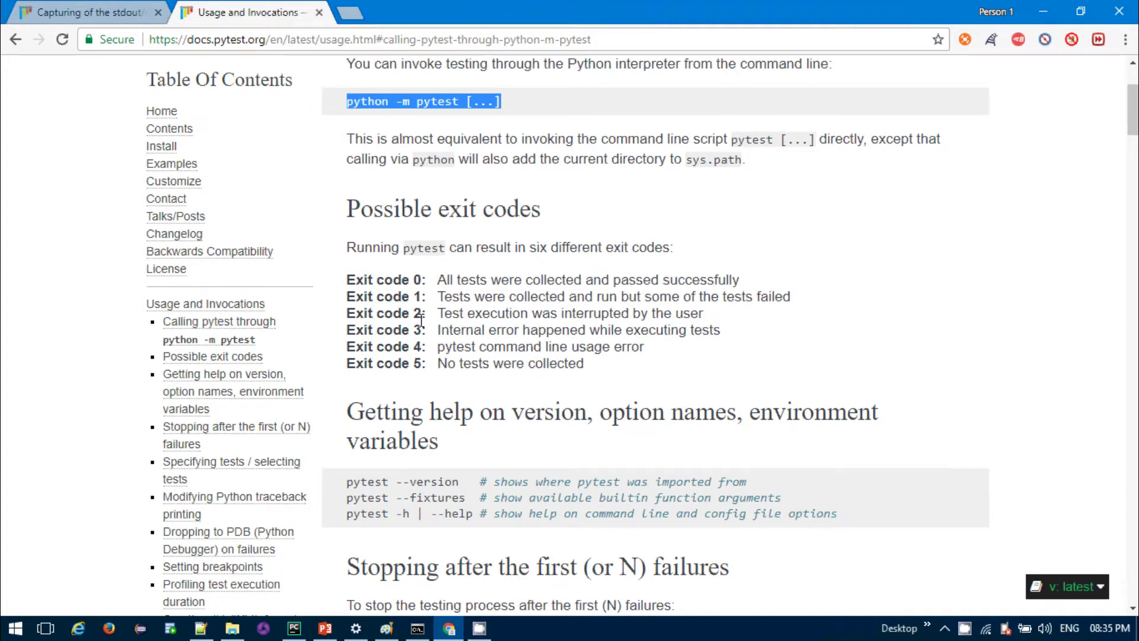
scroll(463, 354, down, 2)
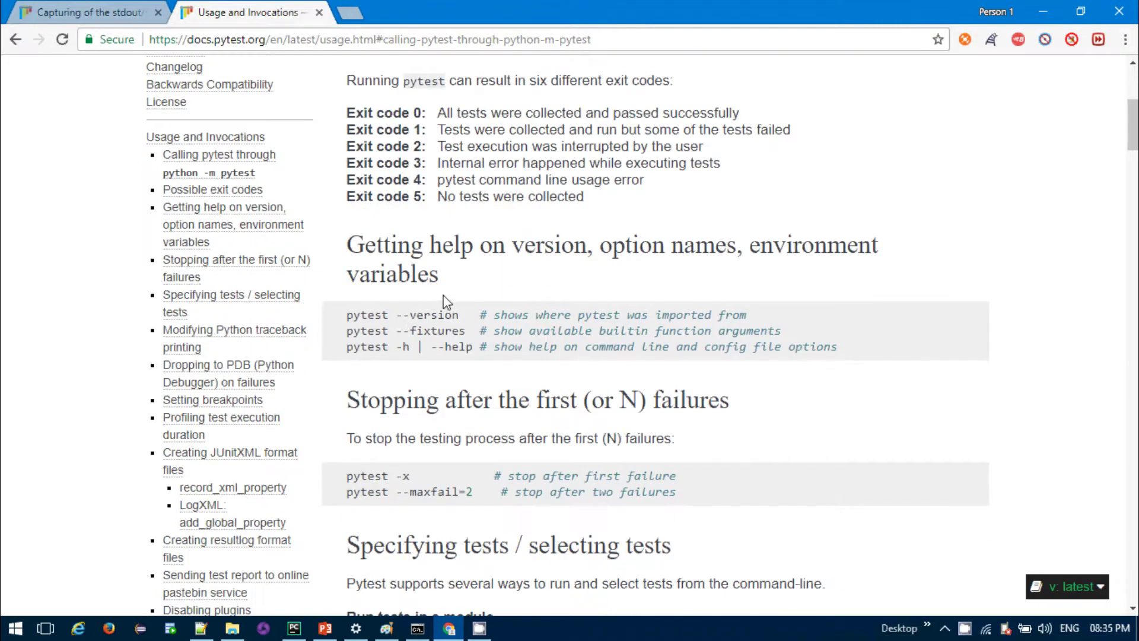
scroll(444, 304, down, 3)
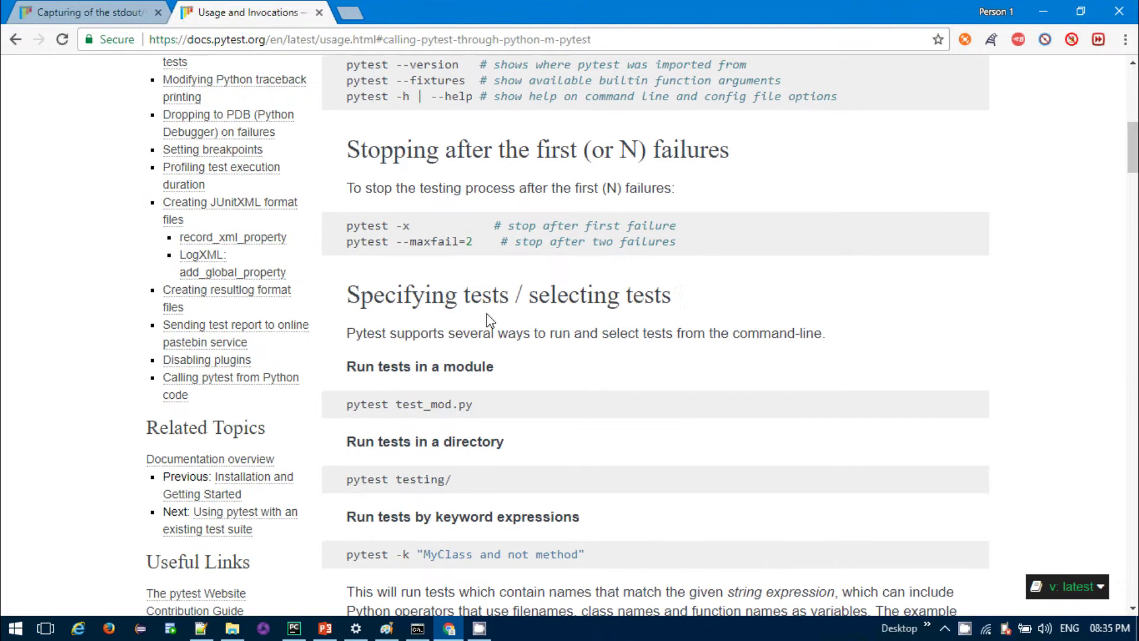
scroll(445, 303, down, 2)
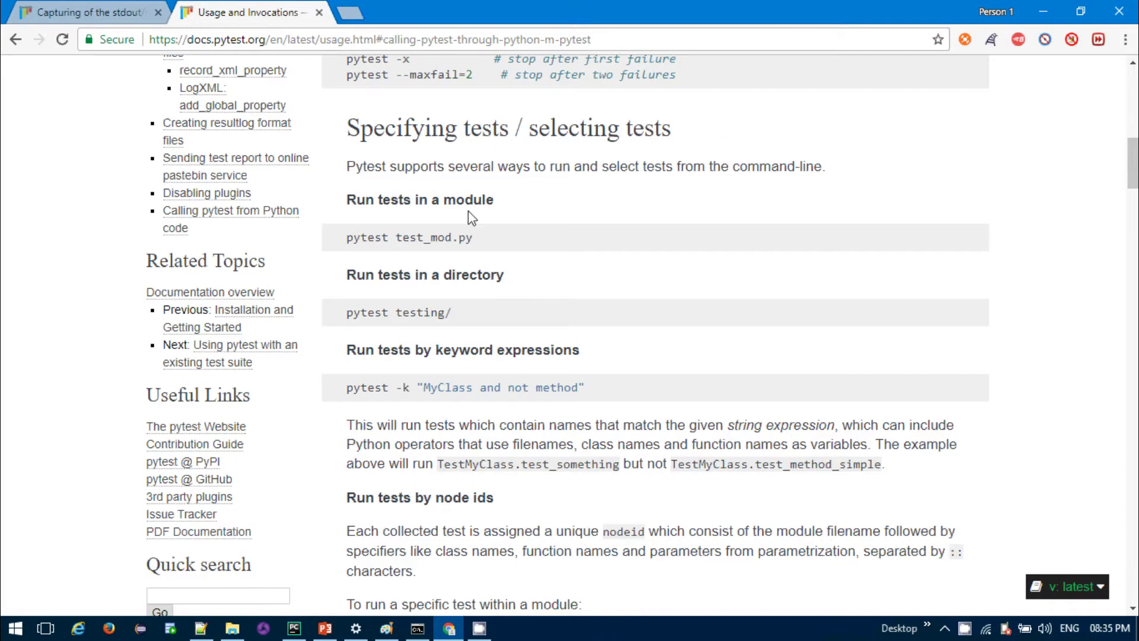
scroll(462, 391, down, 5)
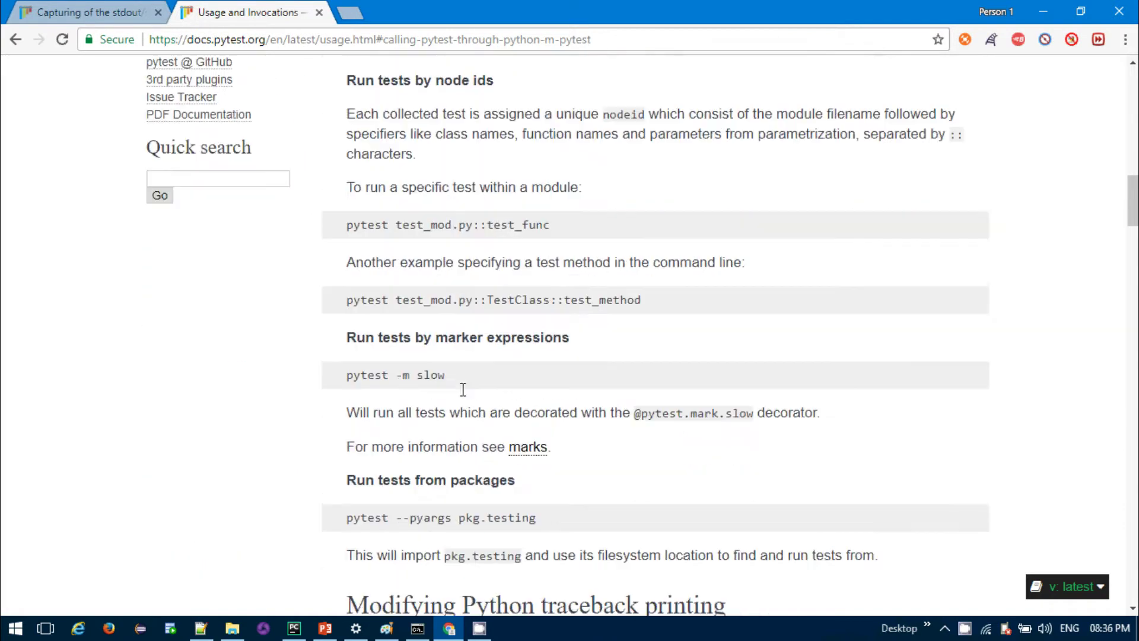
scroll(462, 392, up, 10)
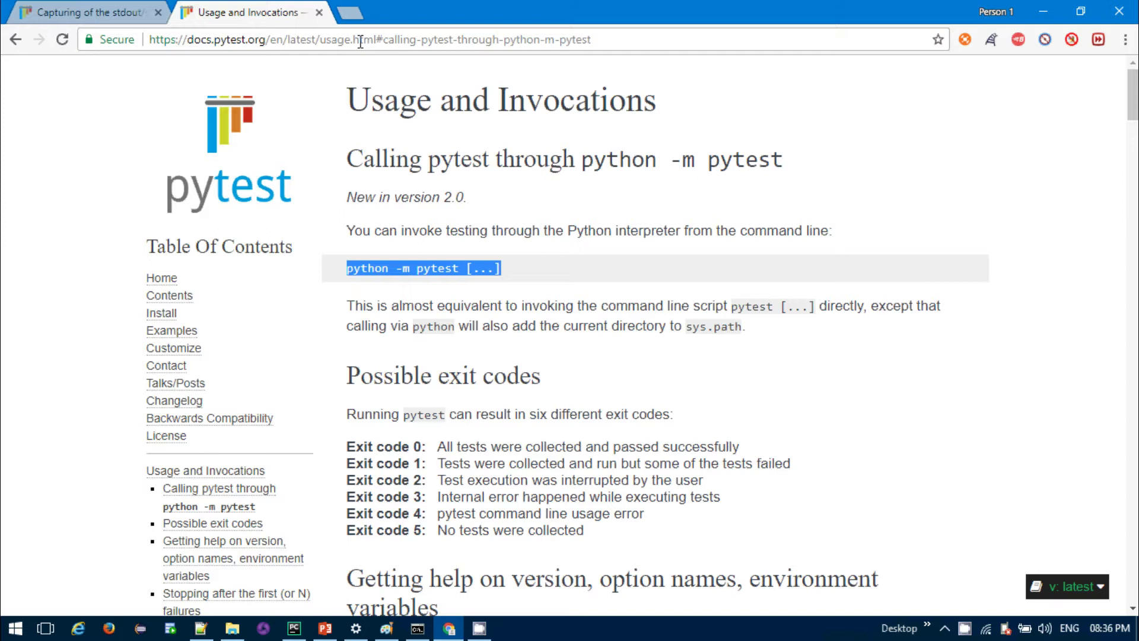
click(359, 39)
click(80, 130)
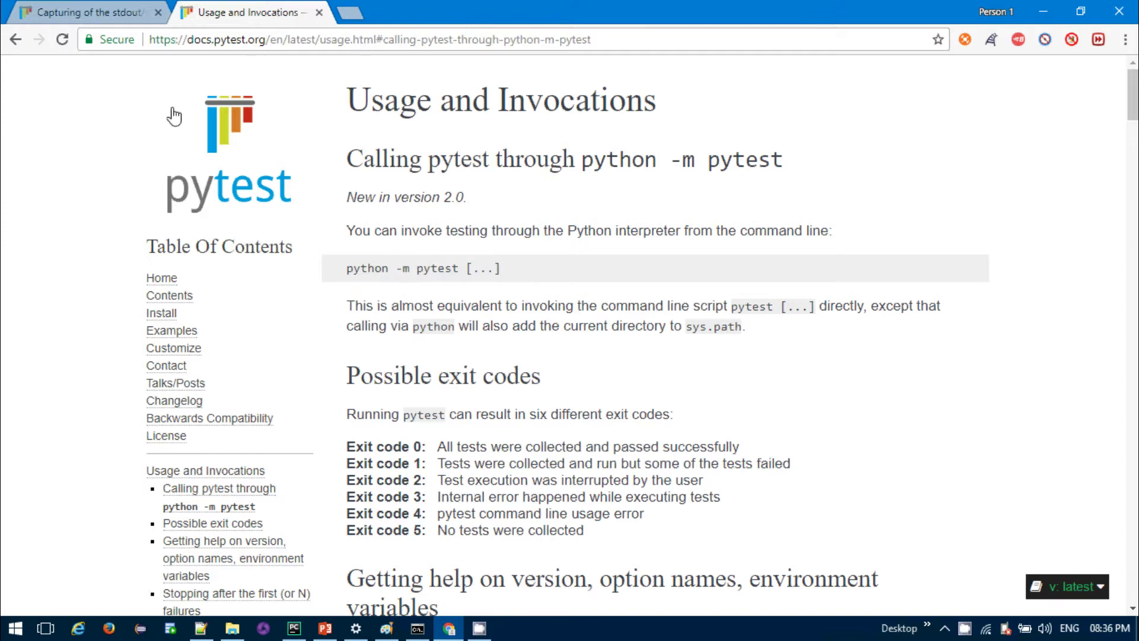
click(82, 12)
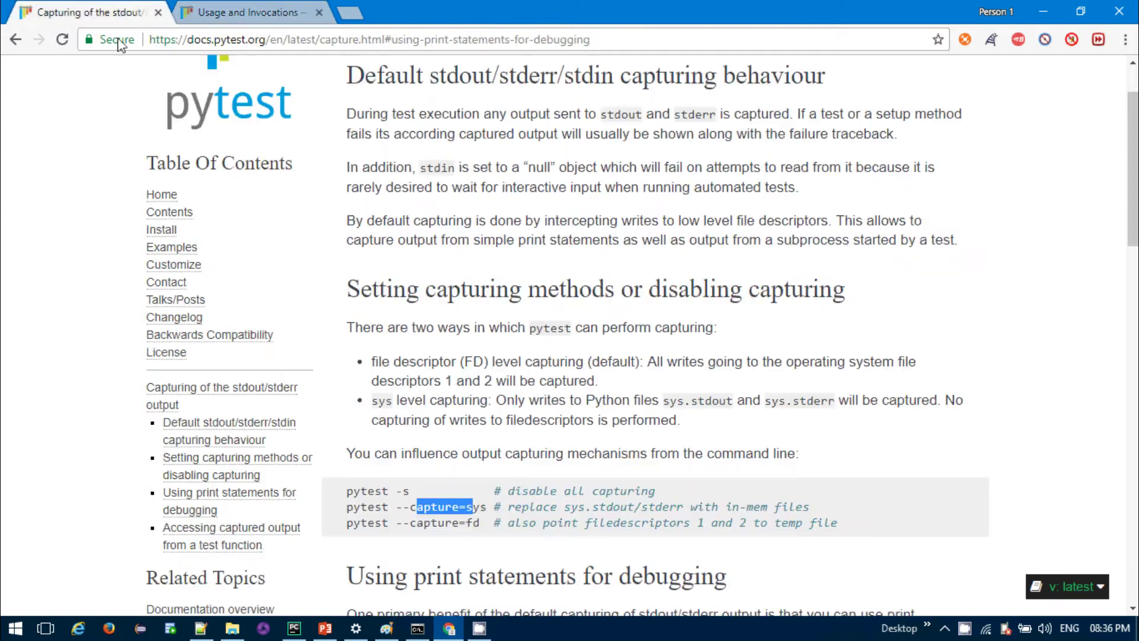
scroll(657, 242, up, 1)
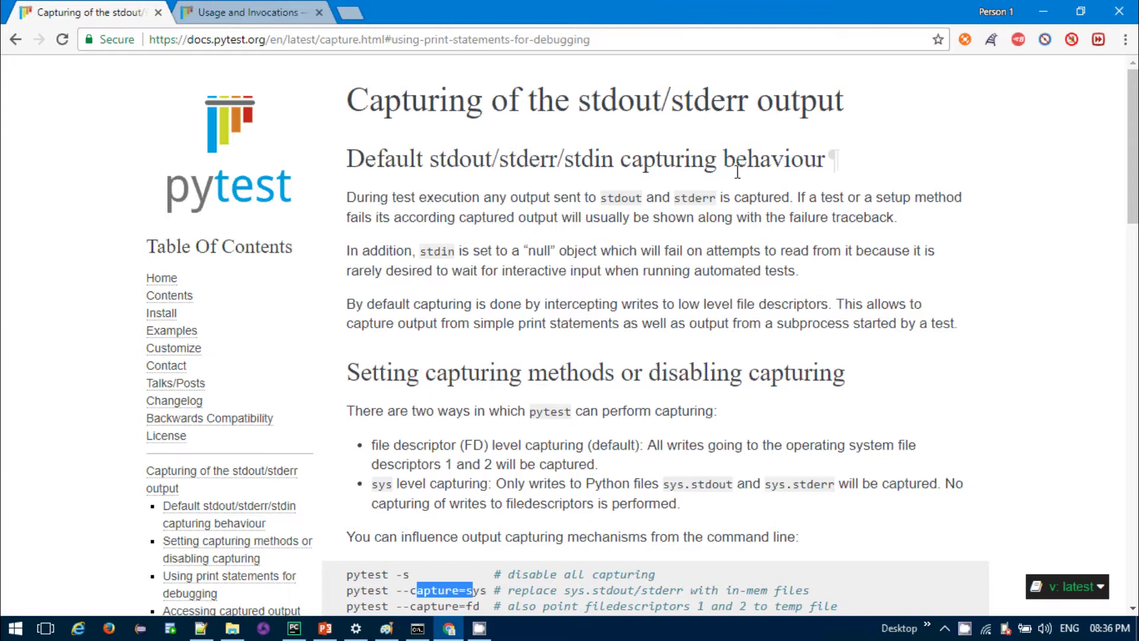
scroll(738, 175, down, 3)
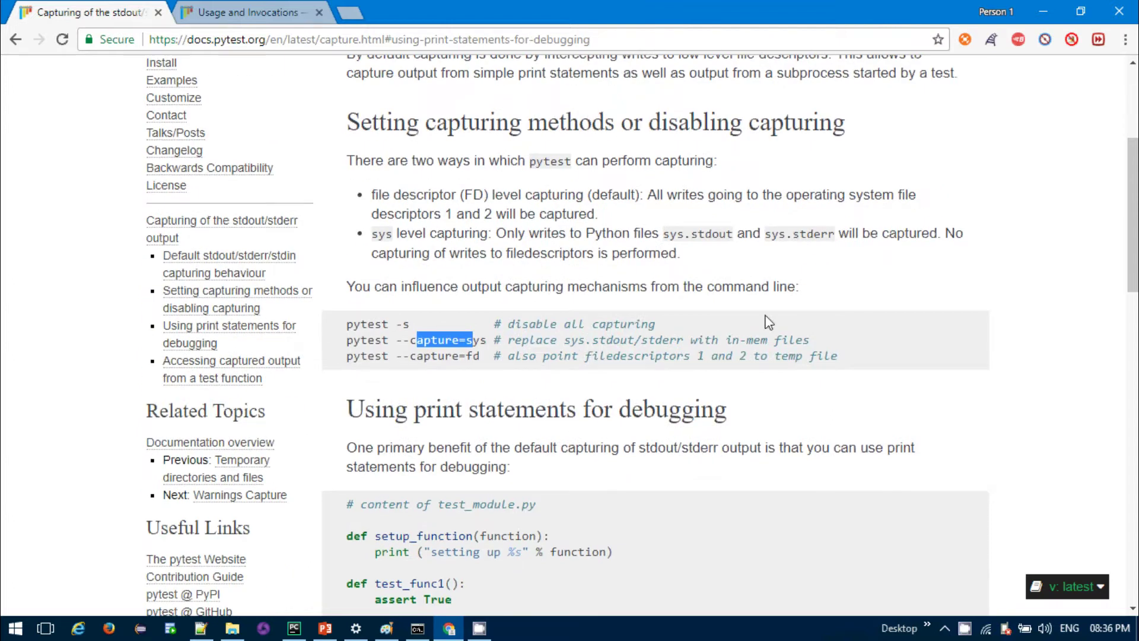
click(768, 322)
drag(433, 339, 489, 356)
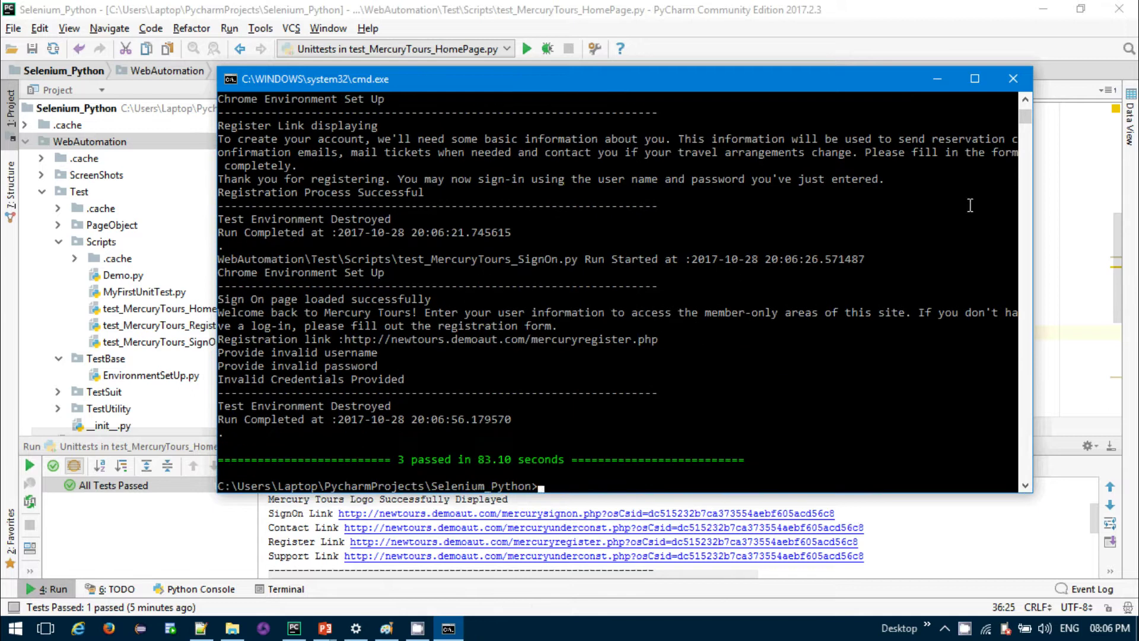
click(976, 79)
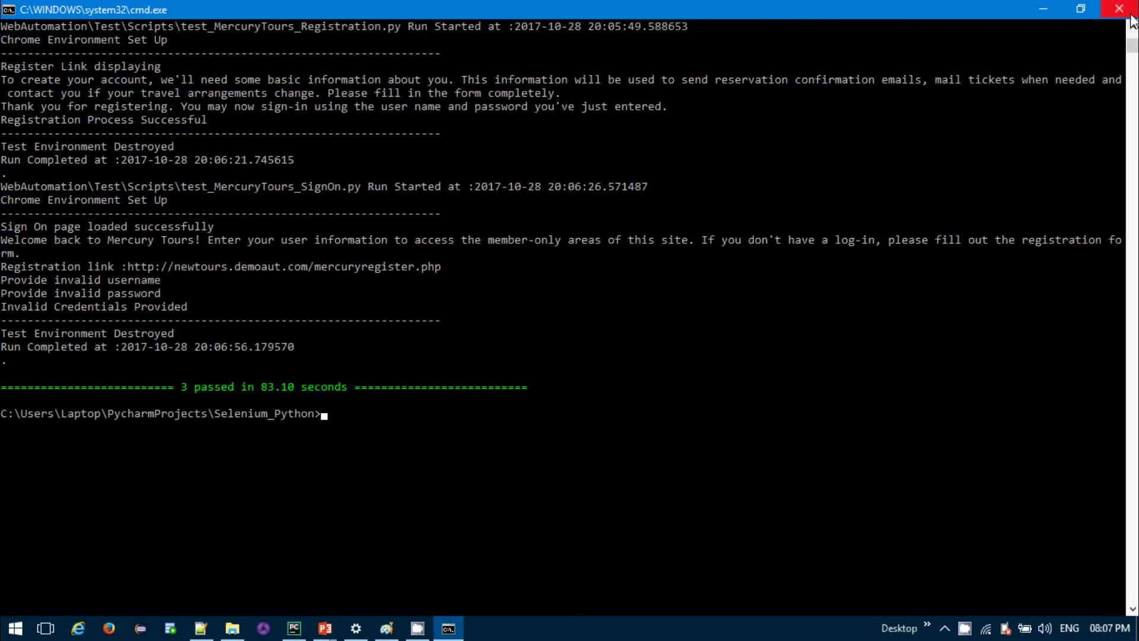
scroll(602, 405, up, 3)
scroll(603, 405, up, 3)
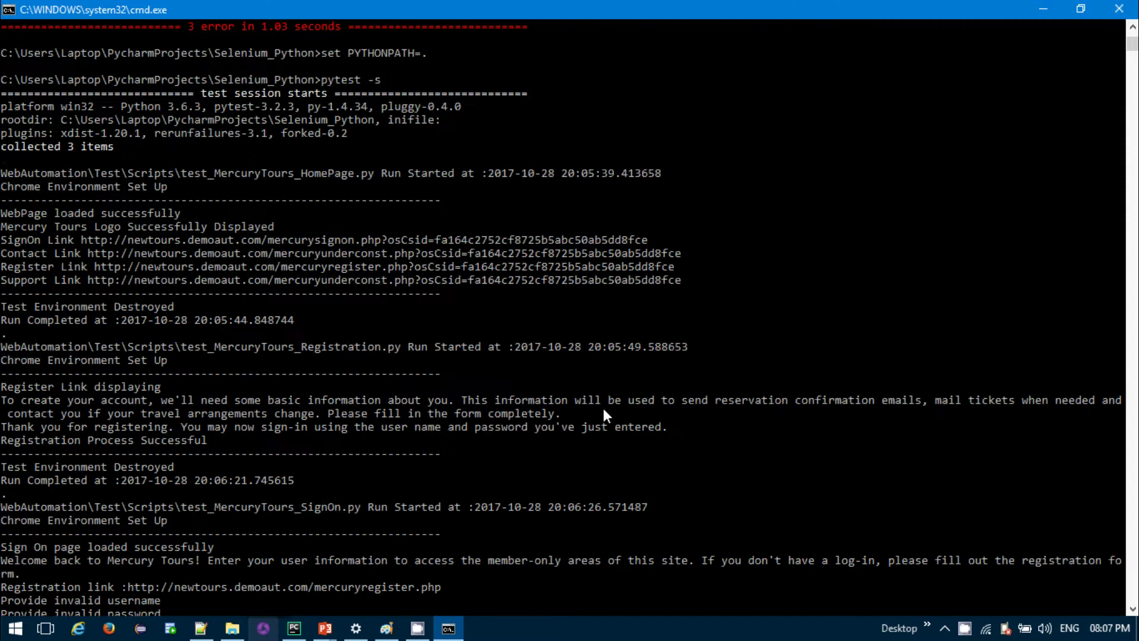
scroll(603, 405, up, 3)
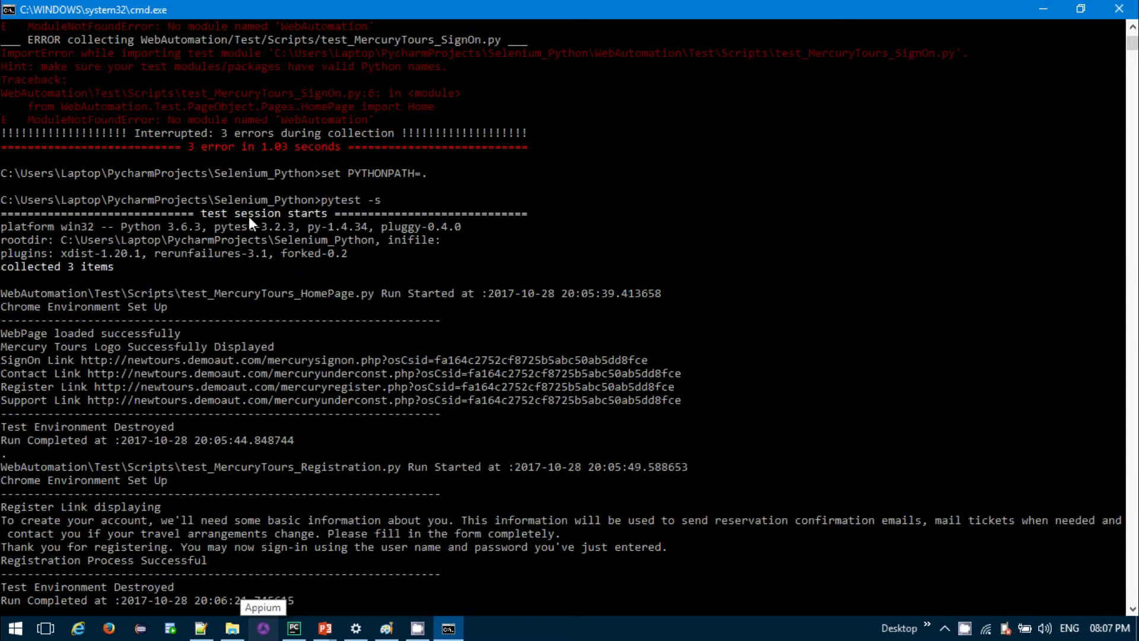
scroll(262, 258, down, 1)
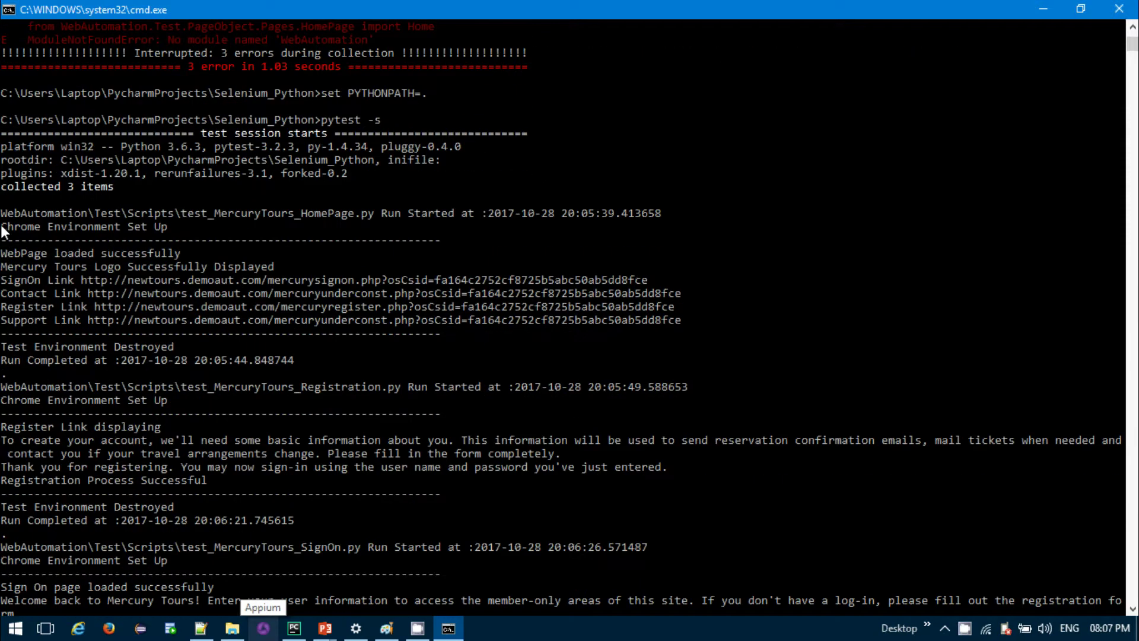
drag(2, 226, 145, 230)
mouse_move(668, 199)
mouse_down()
mouse_move(361, 223)
mouse_move(708, 212)
mouse_up()
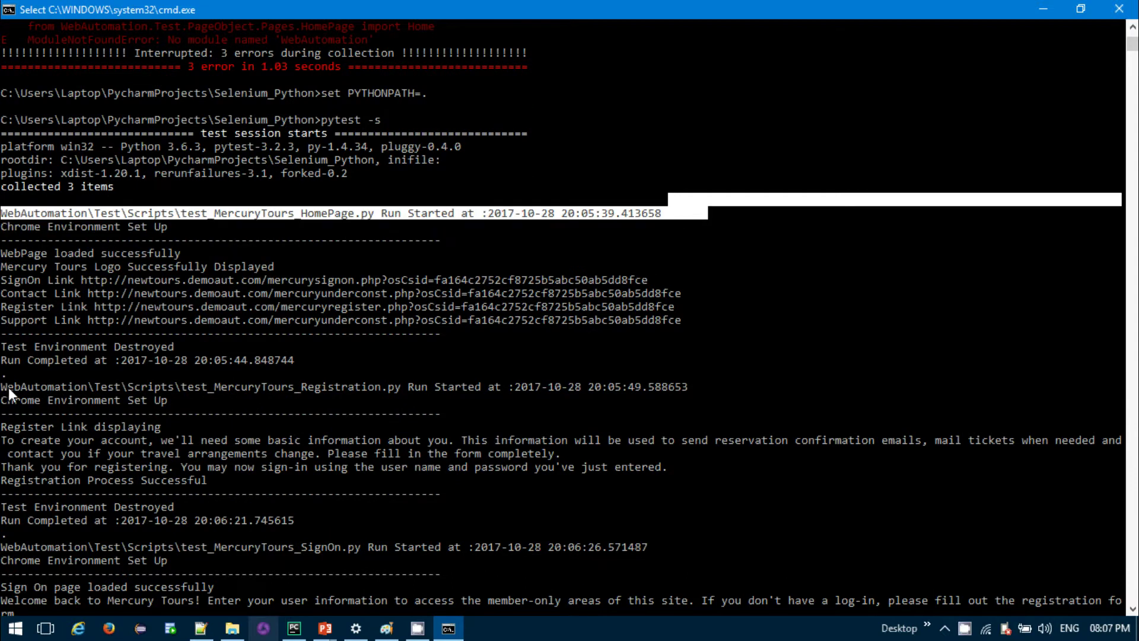
drag(2, 392, 693, 389)
scroll(802, 356, down, 1)
scroll(843, 315, down, 2)
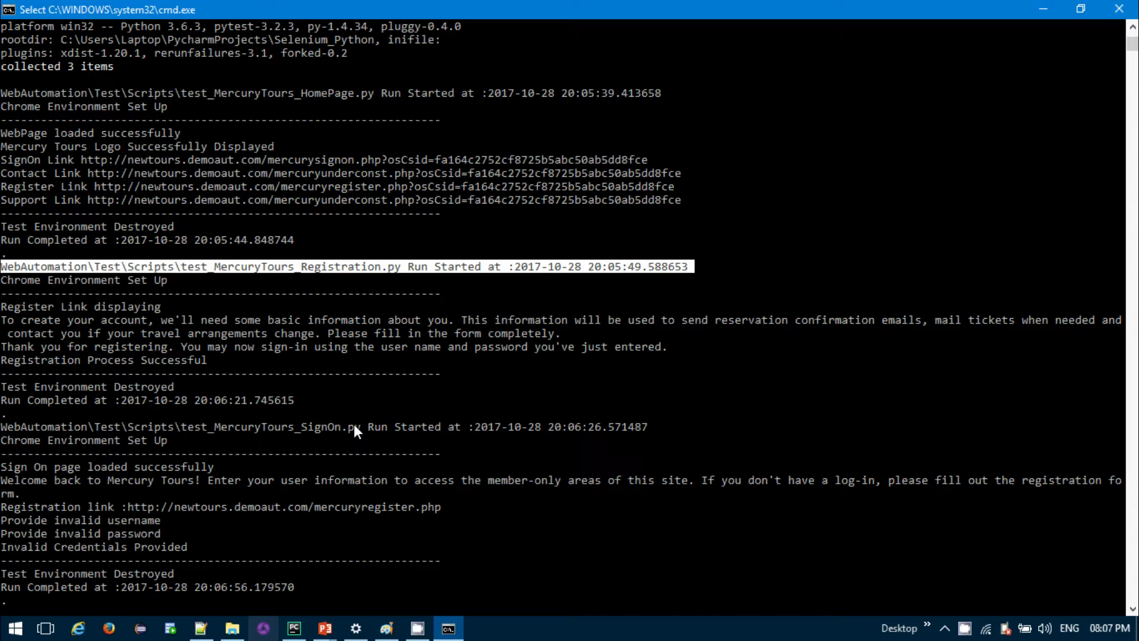
drag(3, 427, 641, 424)
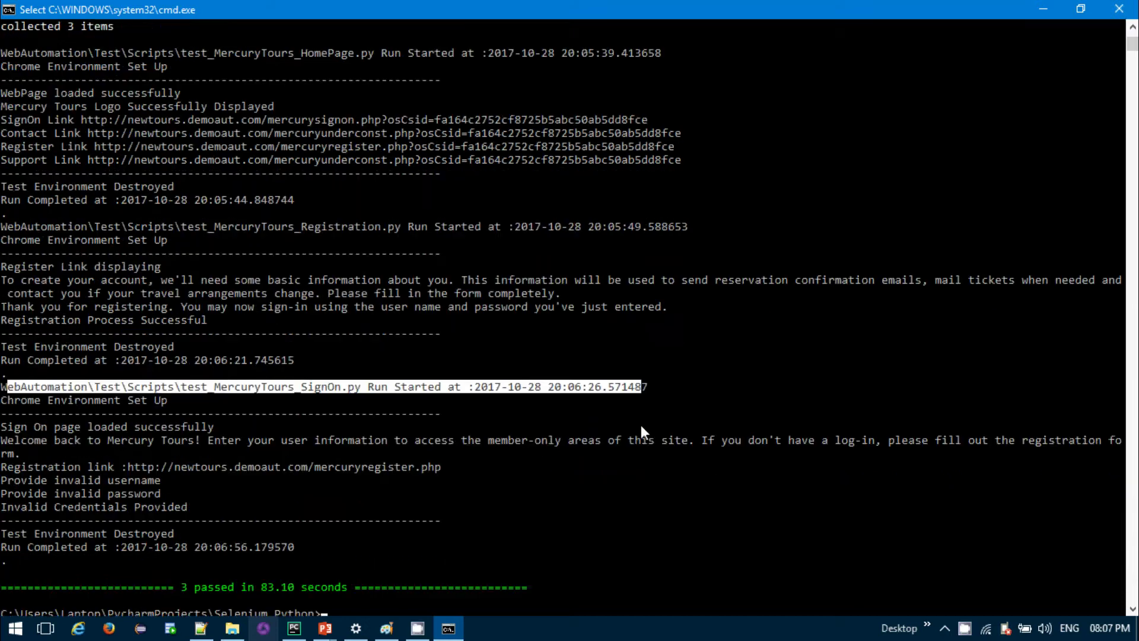
scroll(641, 424, down, 3)
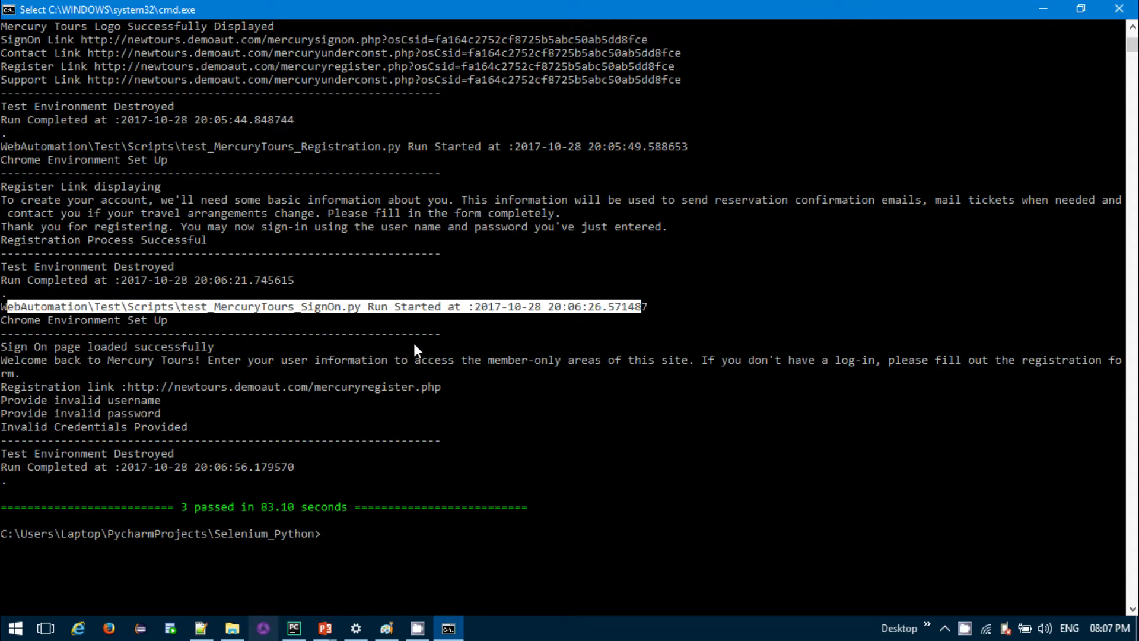
scroll(414, 343, up, 4)
scroll(413, 343, up, 4)
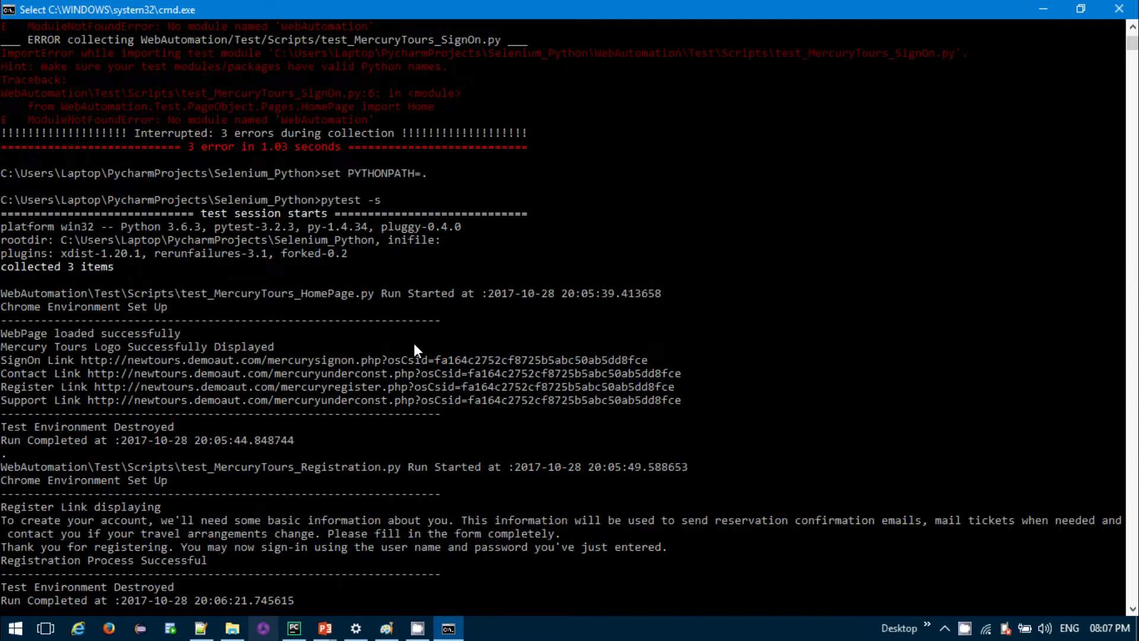
scroll(414, 343, up, 3)
scroll(414, 343, up, 3)
scroll(414, 343, up, 2)
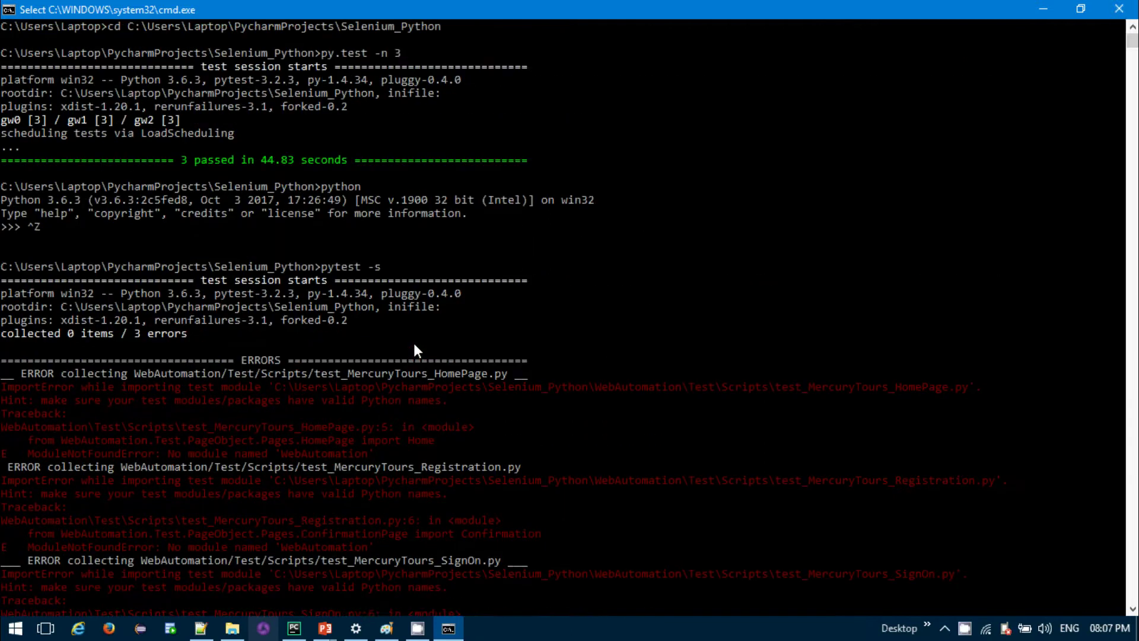
scroll(414, 343, up, 1)
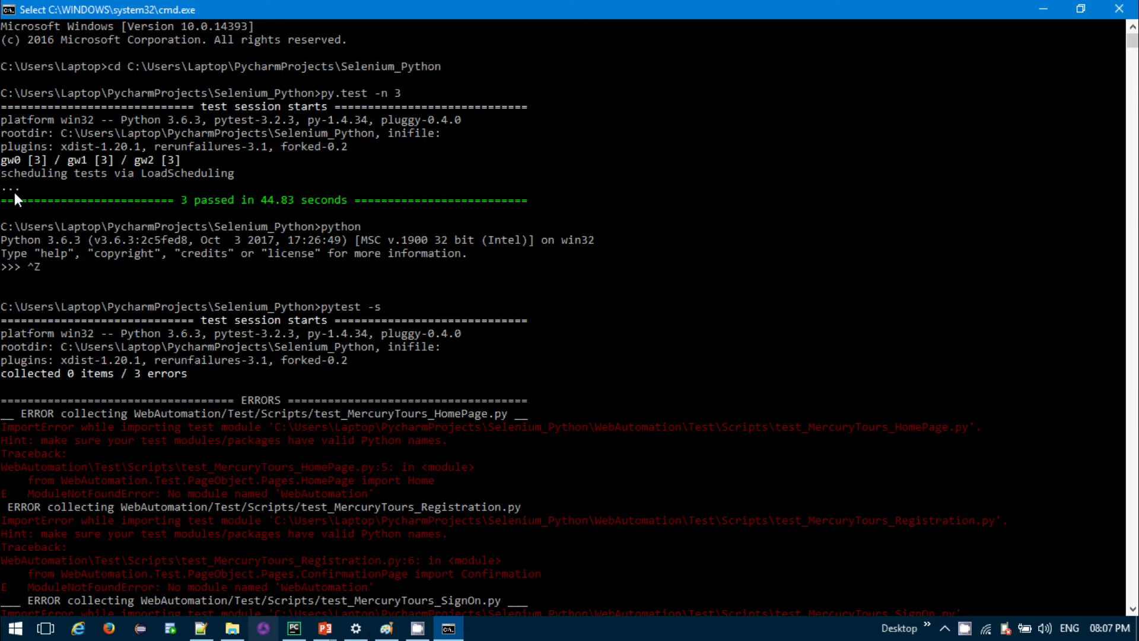
scroll(184, 201, down, 5)
scroll(184, 202, down, 3)
scroll(241, 207, down, 5)
scroll(246, 261, down, 3)
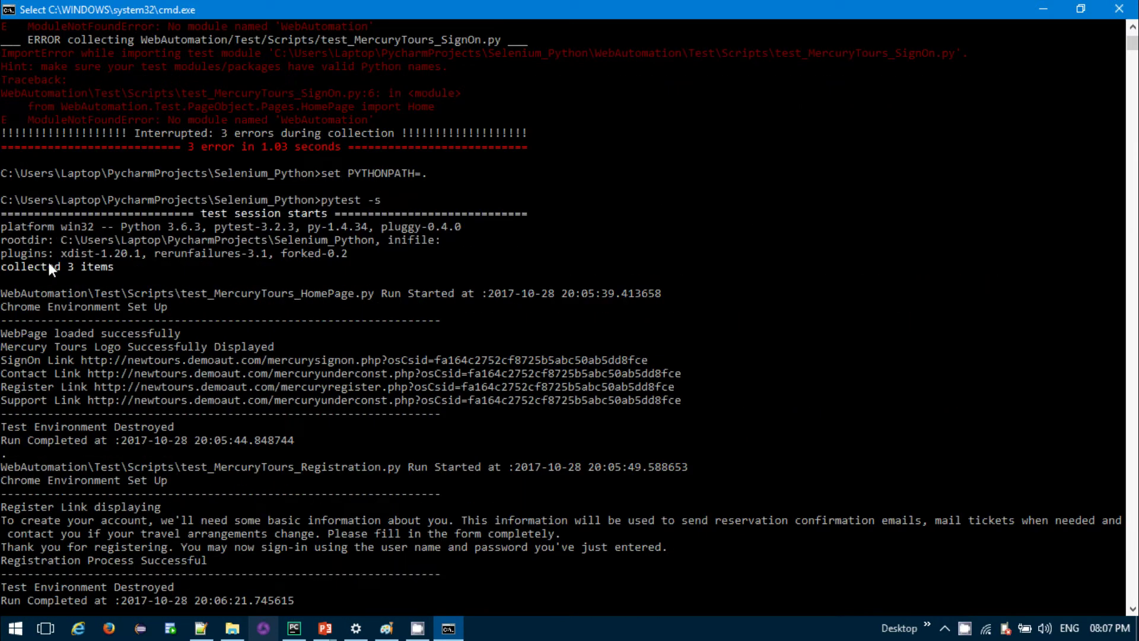
scroll(137, 354, down, 2)
scroll(136, 354, down, 1)
scroll(140, 356, up, 5)
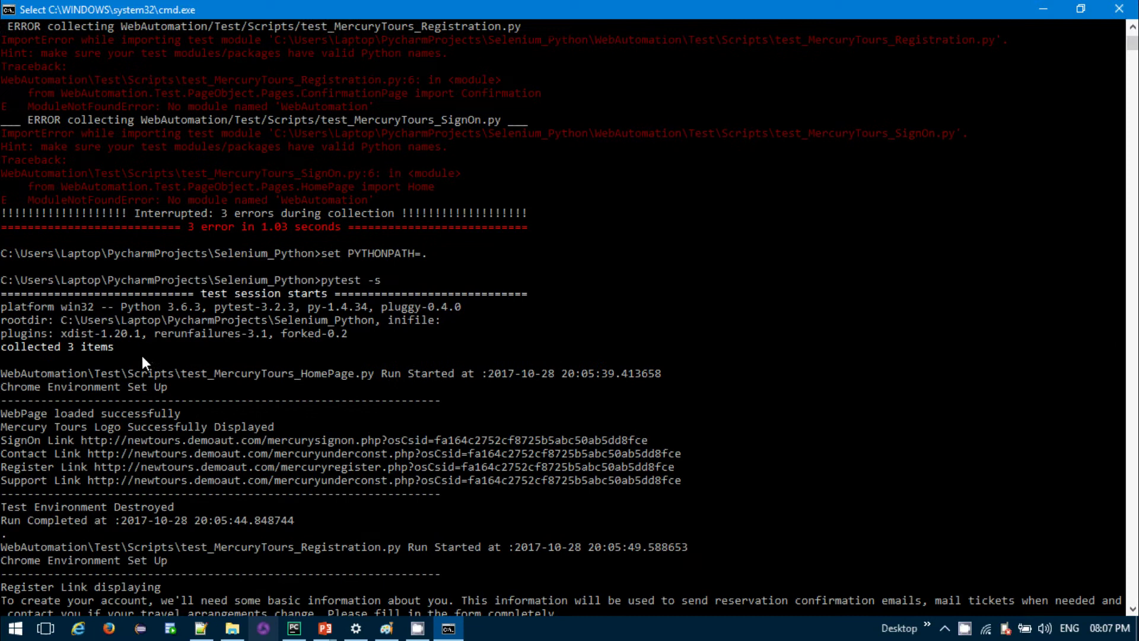
scroll(144, 354, up, 1)
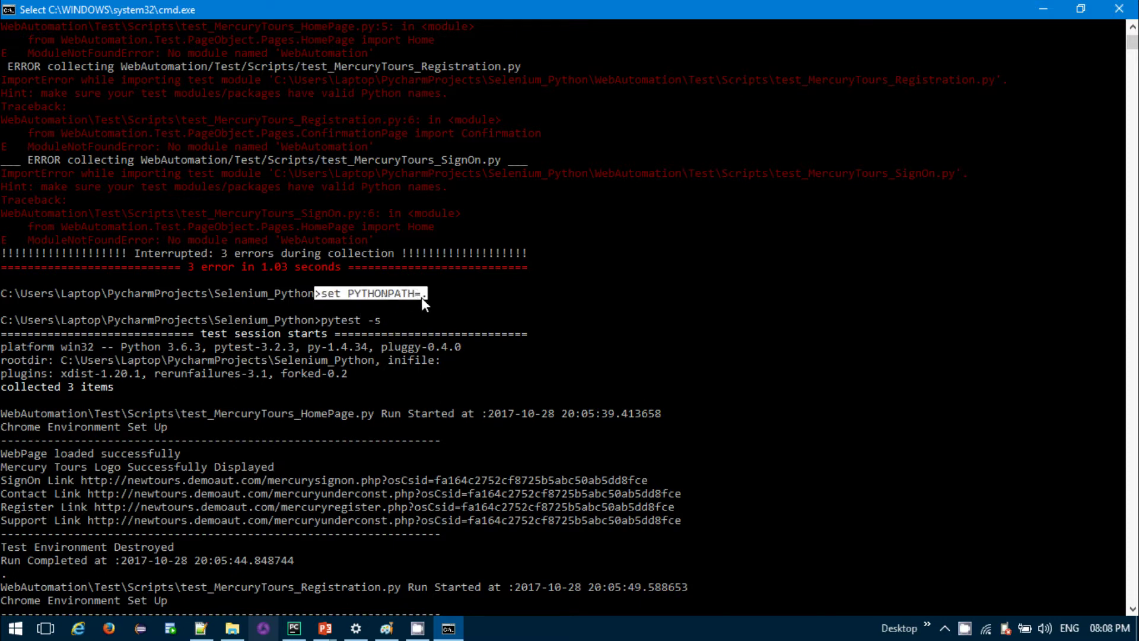
click(391, 319)
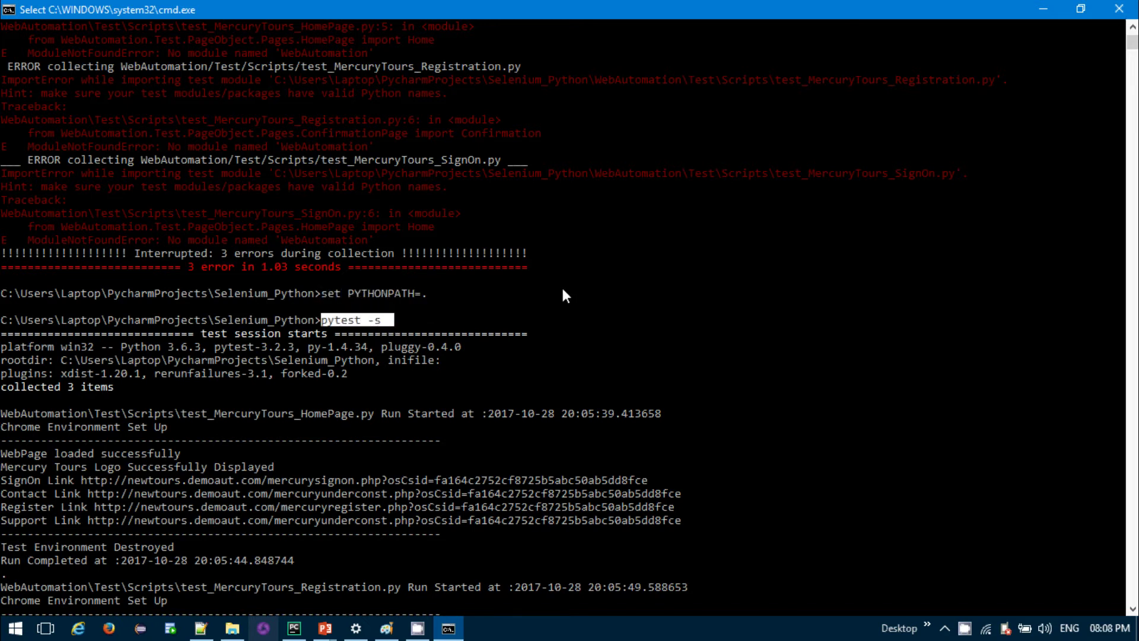
scroll(562, 286, down, 3)
scroll(234, 203, down, 3)
scroll(218, 265, down, 3)
scroll(219, 266, down, 3)
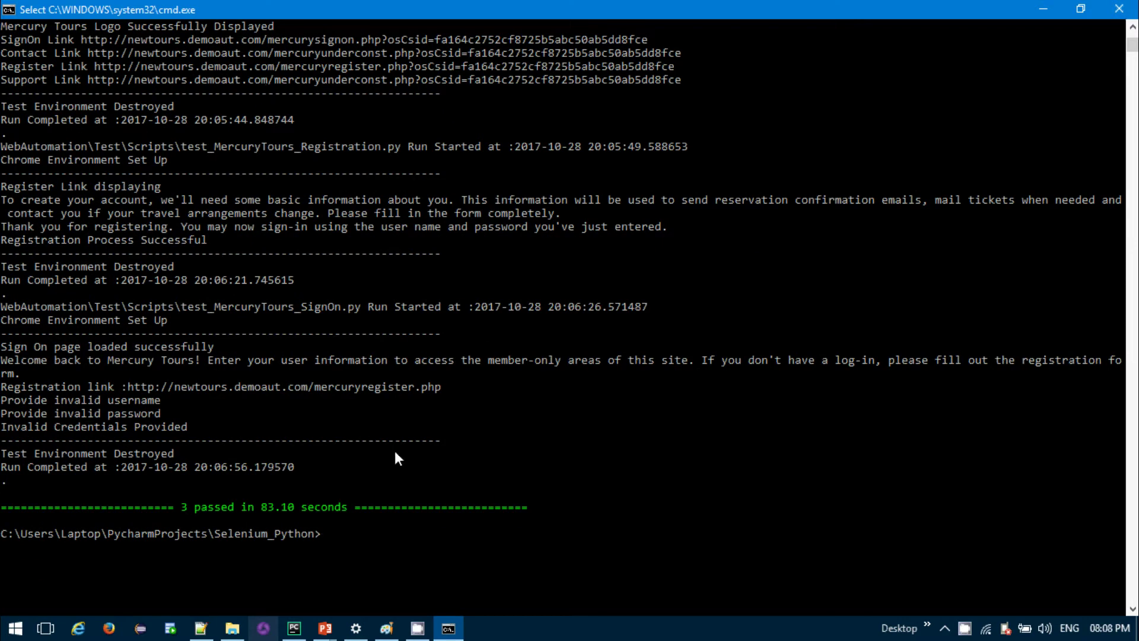
scroll(325, 500, up, 1)
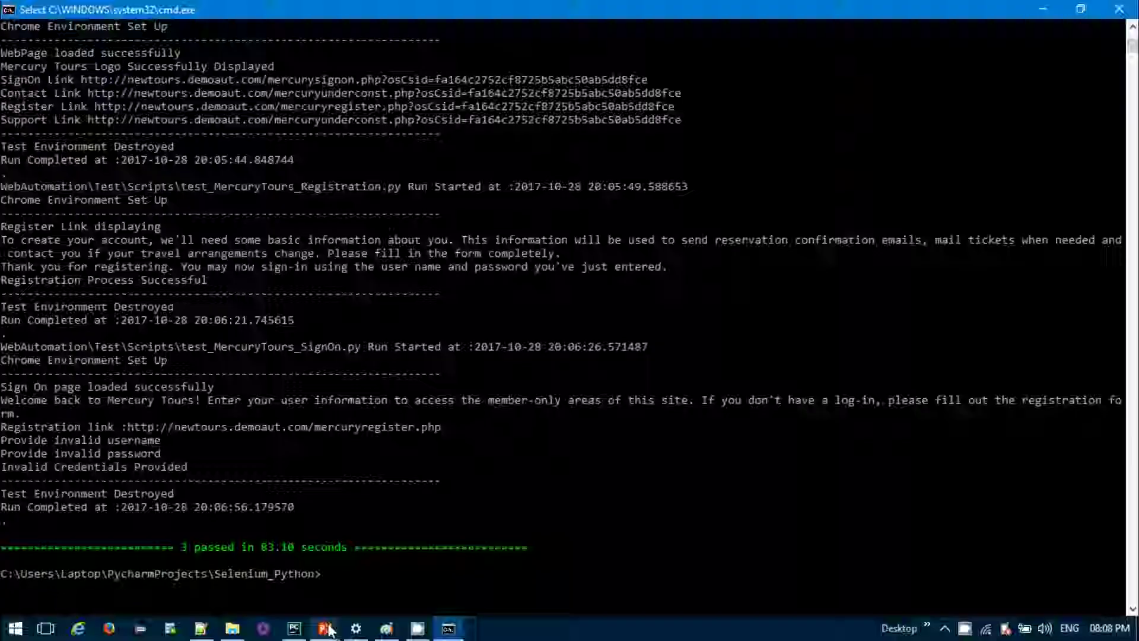
Mark the self.driver.get line opening Mercury Tours in MyFirstUnitTest.py
click(294, 628)
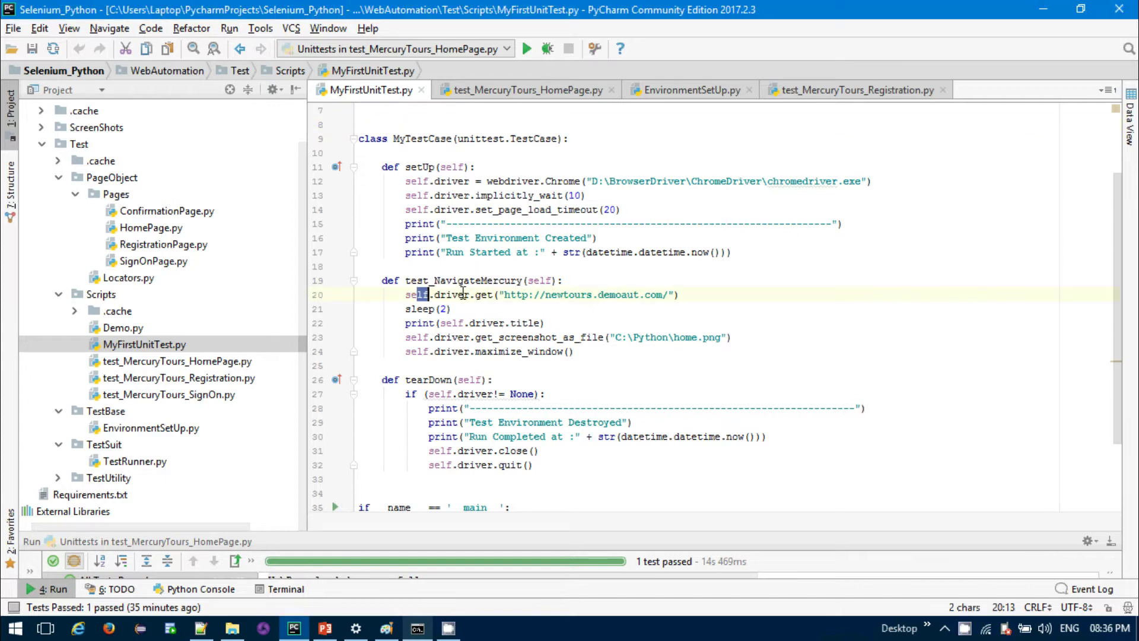
drag(416, 294, 636, 294)
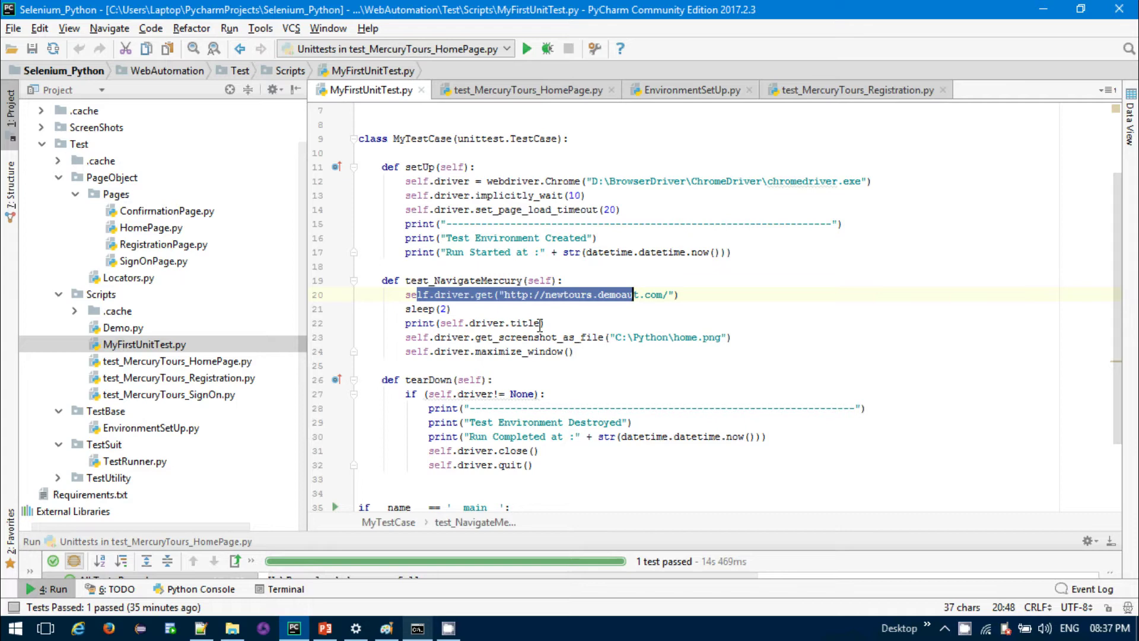
Rerun the previous pytest command on MyFirstUnitTest.py without the --capture option
key(alt+Tab)
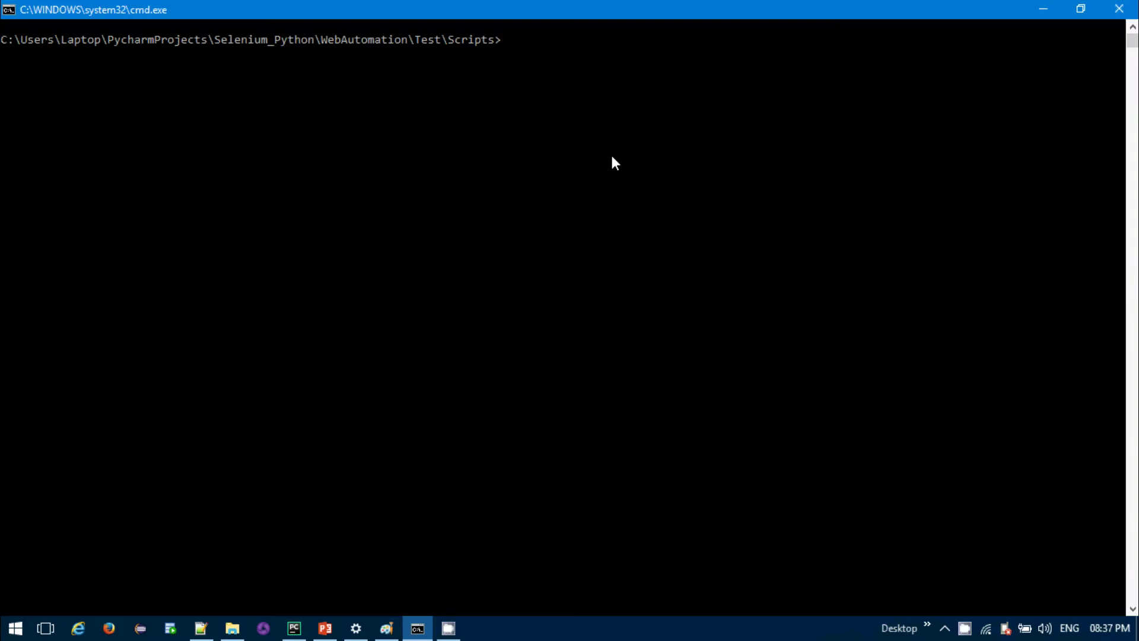
text(cls)
key(Return)
key(Up)
key(Up)
key(BackSpace)
key(BackSpace)
key(BackSpace)
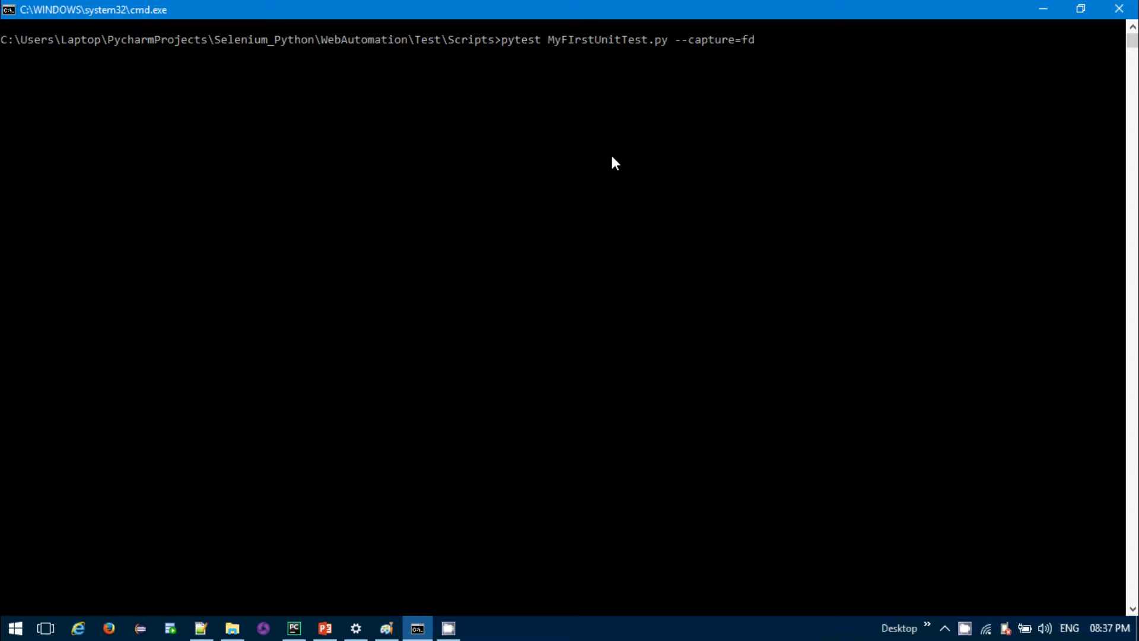
key(BackSpace)
key(BackSpace)
key(BackSpace)
key(BackSpace)
key(BackSpace)
key(Return)
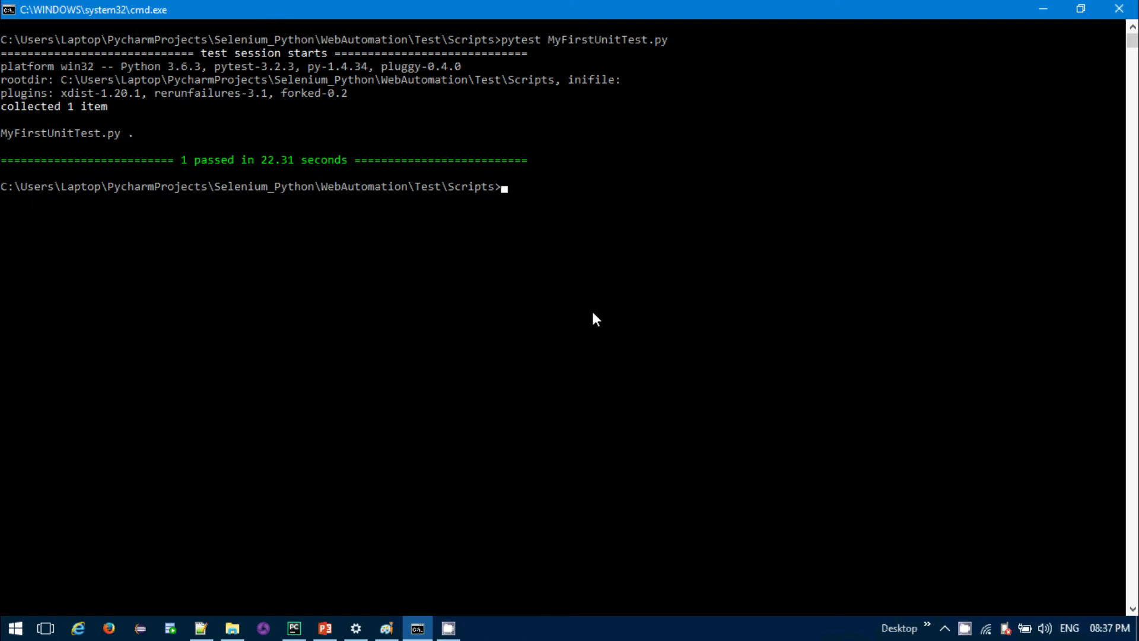
text(pytes)
text(t MyFIr)
Run 'pytest MyFirstUnitTest.py -s' with typos corrected, printing the setup, page title and teardown lines
key(BackSpace)
key(BackSpace)
text(irstUn)
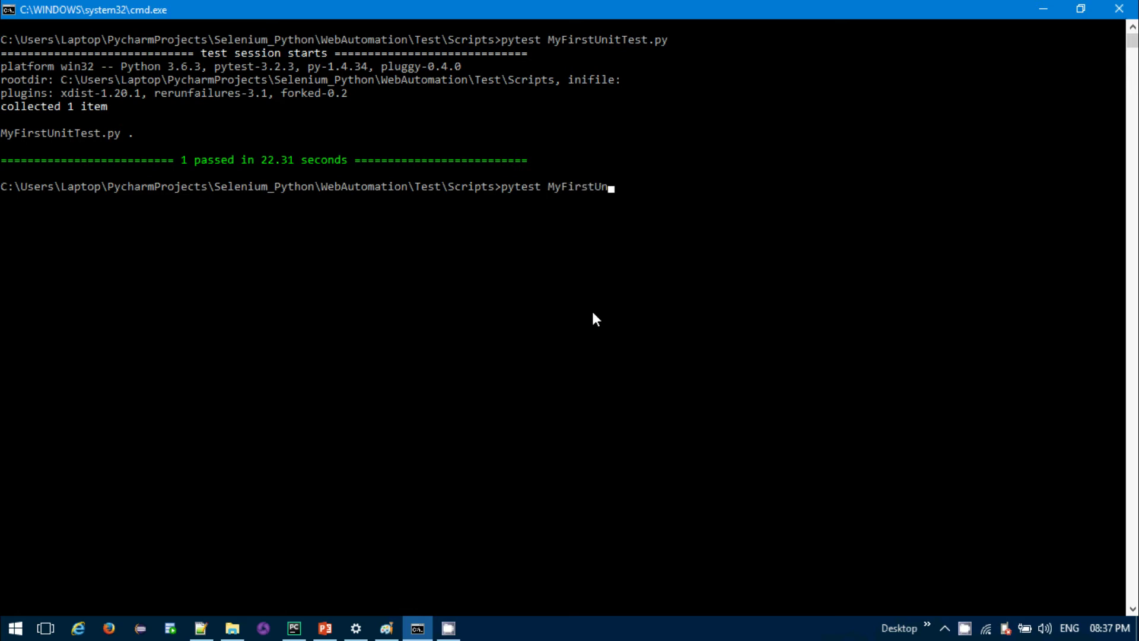
text(itTest)
text(.pyu -s)
key(BackSpace)
key(BackSpace)
key(BackSpace)
key(BackSpace)
text(-)
text(s)
key(Return)
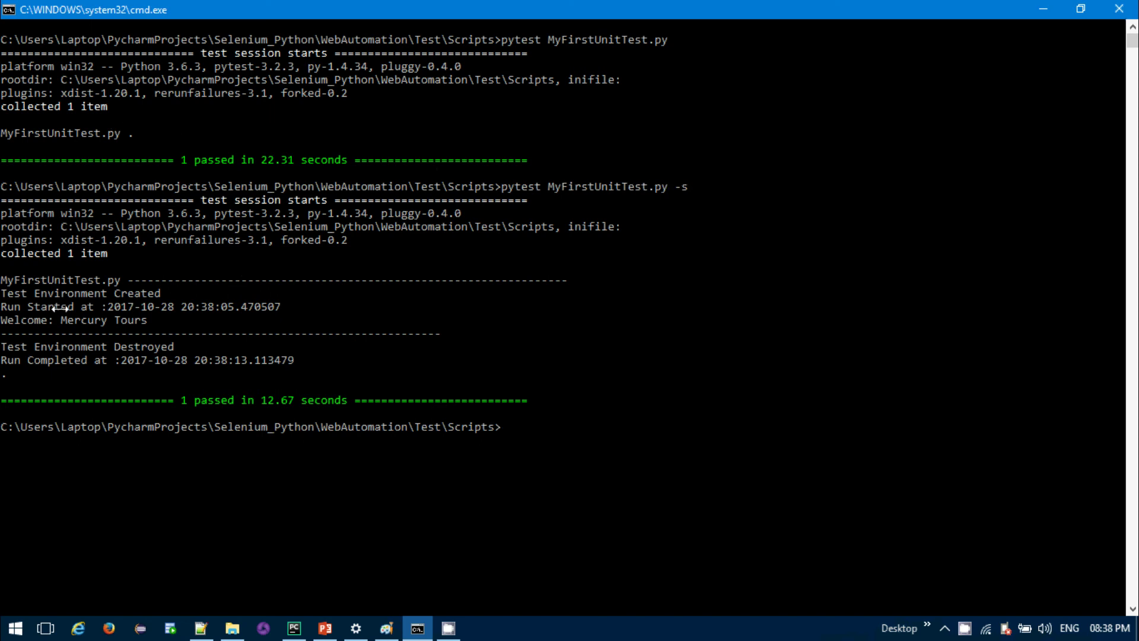
drag(2, 292, 178, 293)
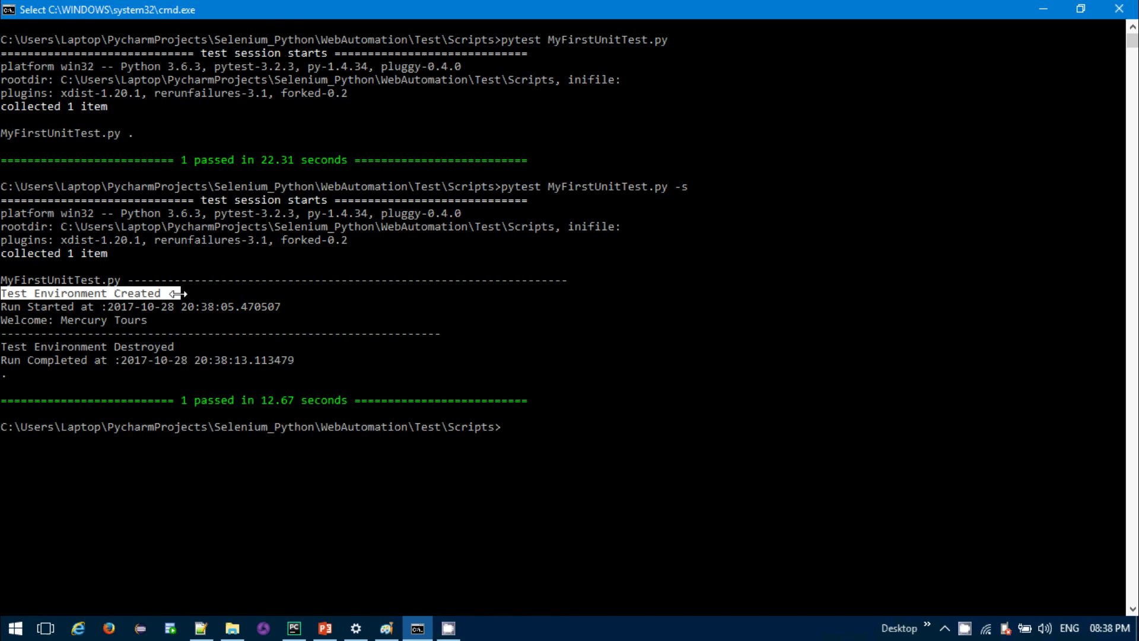
drag(8, 319, 124, 322)
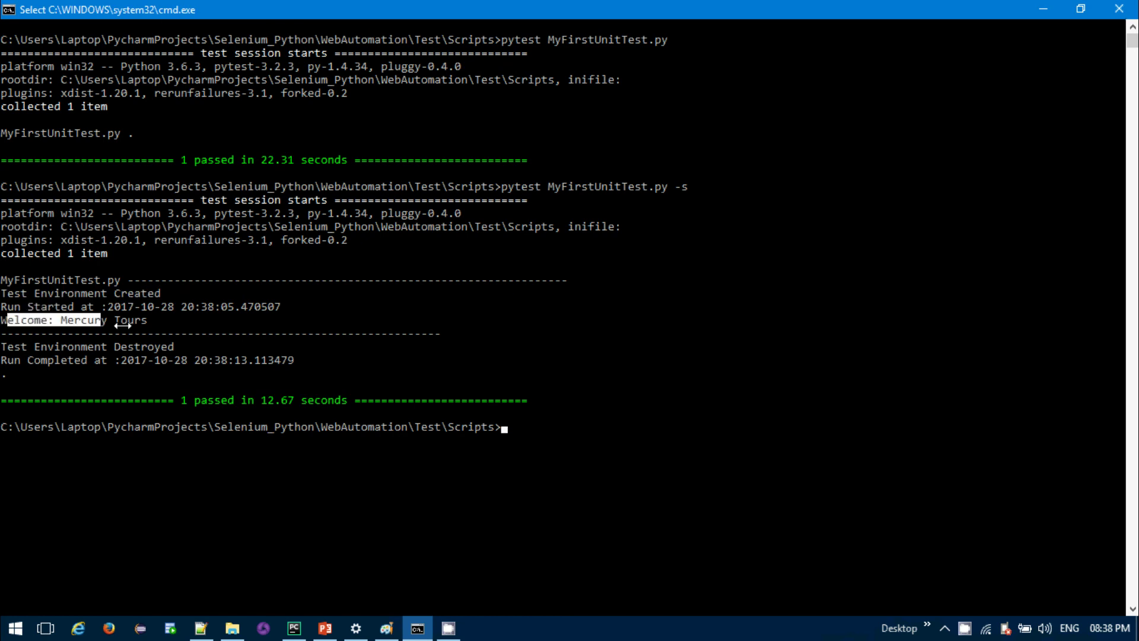